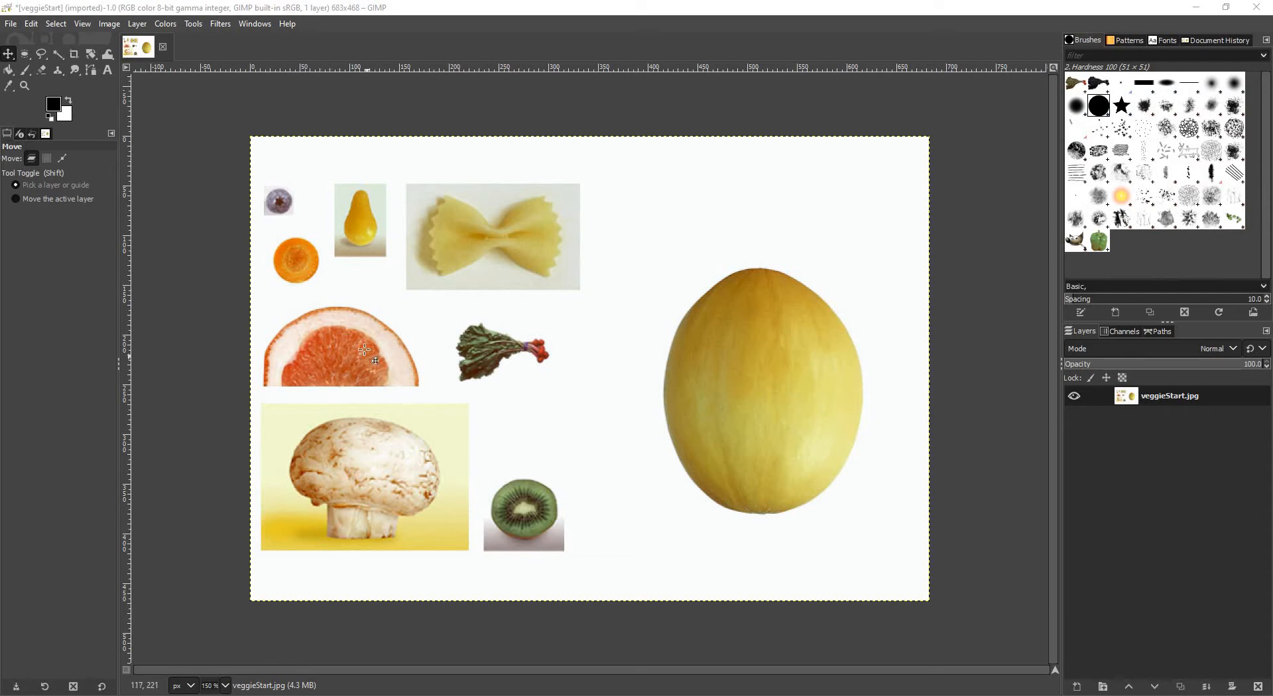
- Paint a black test patch over the grapefruit flesh with the size 11 Paintbrush, and undo it
scroll(365, 350, up, 4)
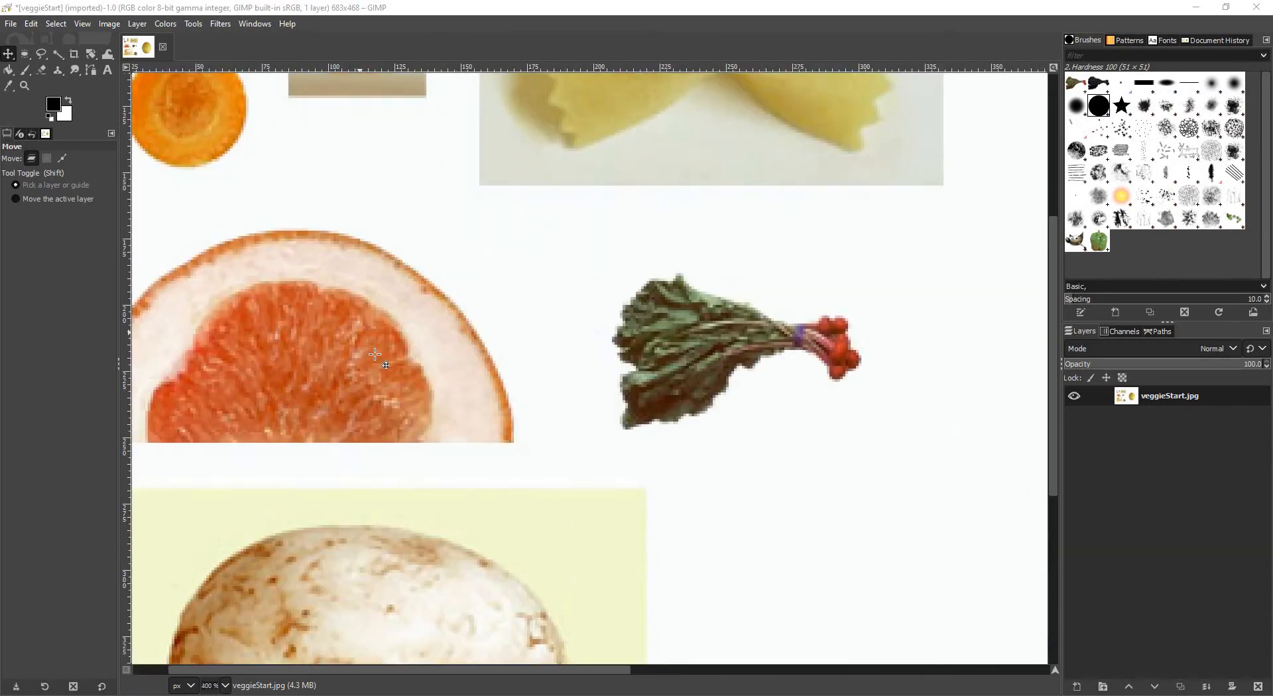
scroll(375, 355, up, 5)
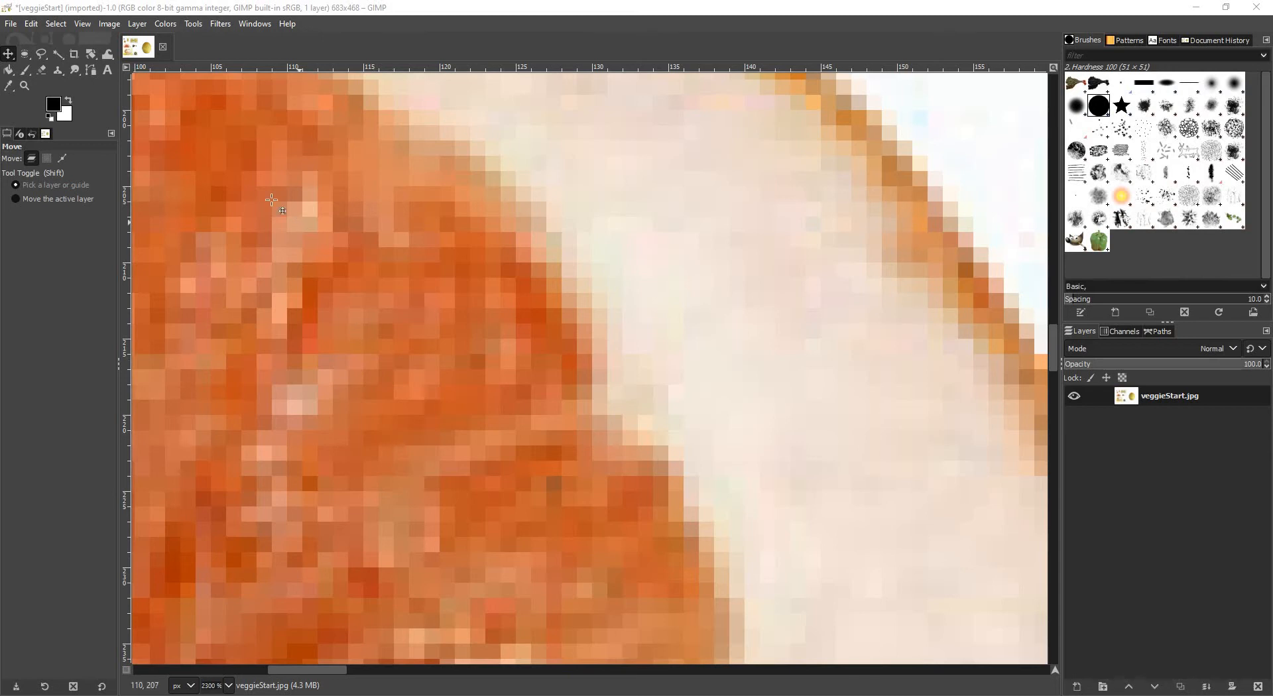
click(25, 70)
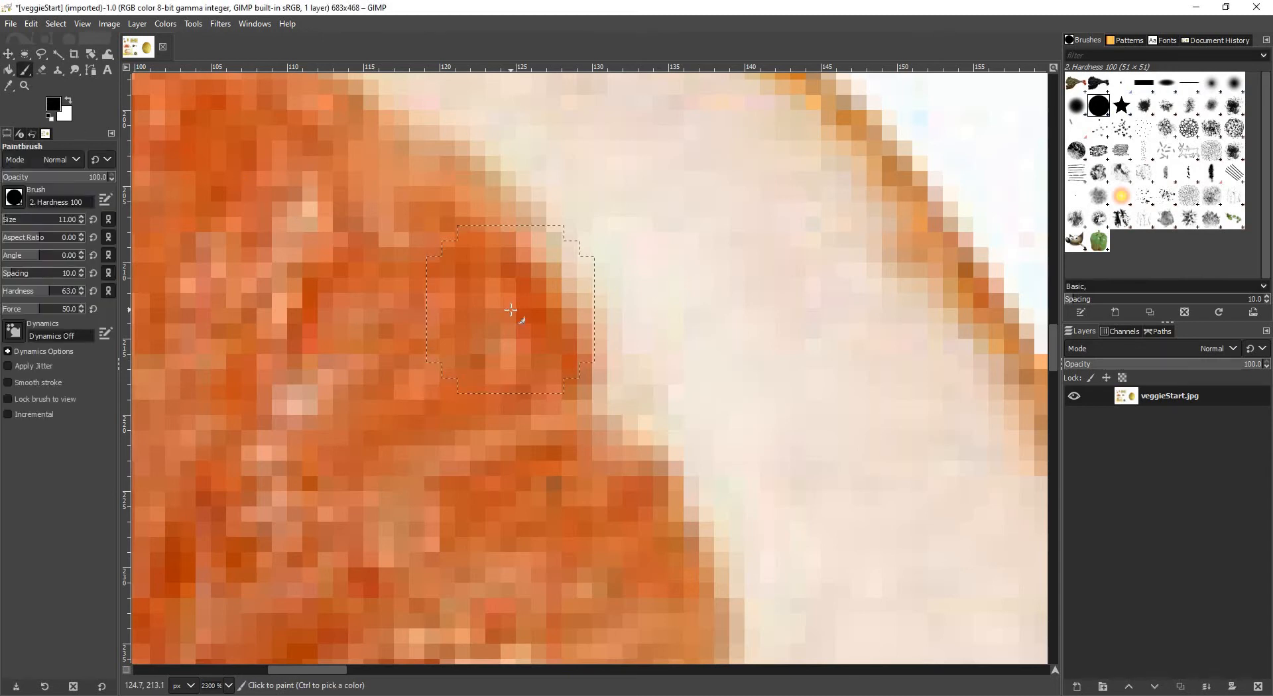
click(478, 301)
mouse_move(523, 296)
mouse_down()
mouse_move(598, 325)
mouse_move(614, 417)
mouse_move(446, 469)
mouse_move(495, 388)
mouse_move(646, 225)
mouse_move(554, 369)
mouse_move(588, 486)
mouse_move(392, 444)
mouse_move(597, 386)
mouse_move(645, 421)
mouse_move(631, 453)
mouse_move(604, 348)
mouse_move(660, 471)
mouse_move(417, 263)
mouse_move(429, 270)
mouse_move(475, 176)
mouse_move(426, 174)
mouse_move(435, 221)
mouse_move(540, 285)
mouse_up()
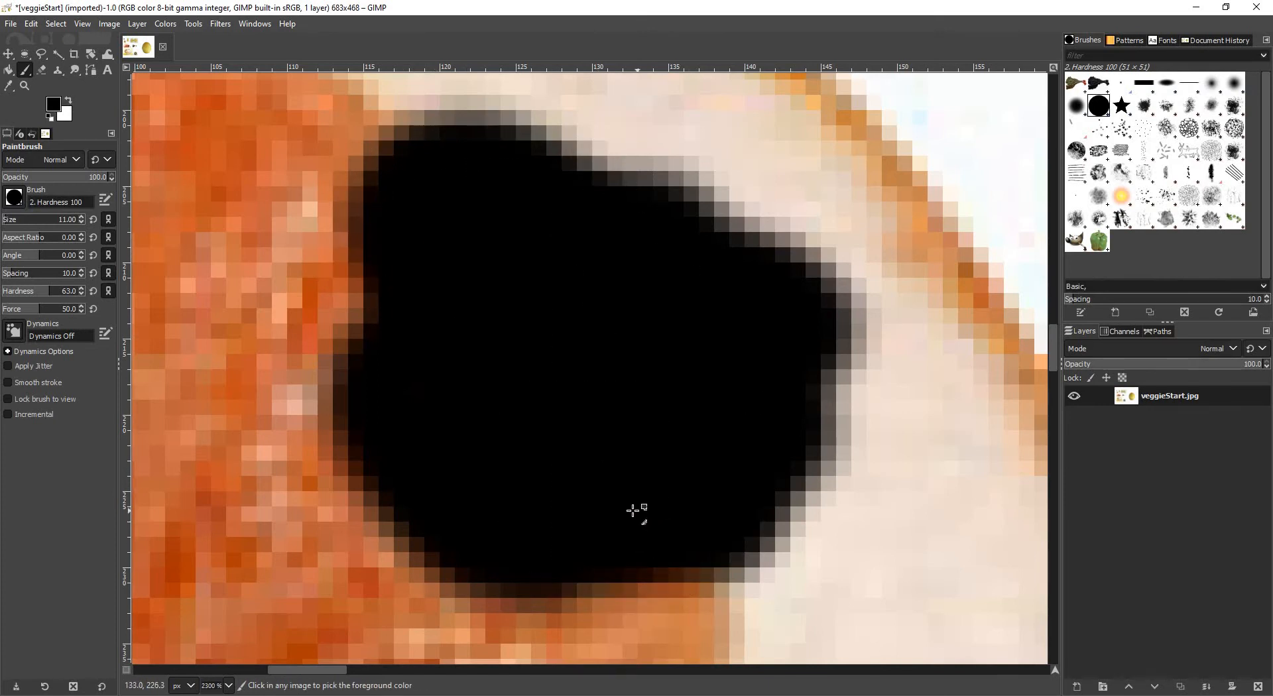
key(ctrl+z)
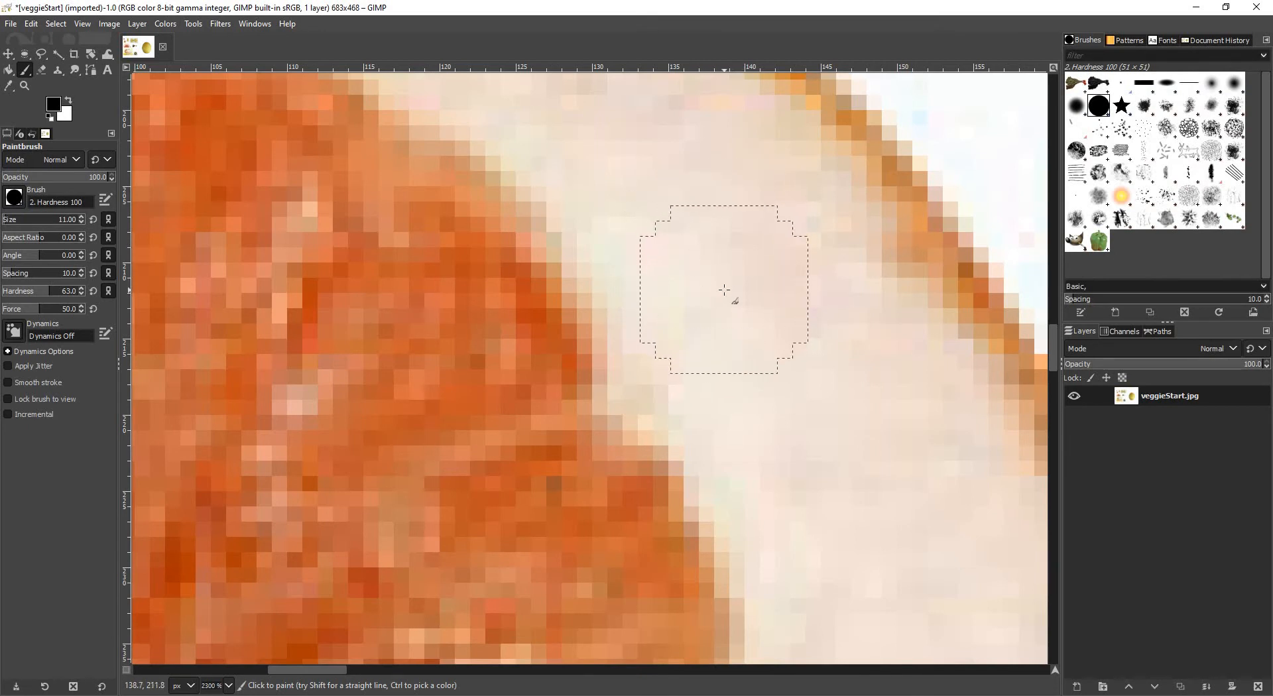
- Outline an irregular area of the grapefruit's red flesh with Free Select and turn it into a selection
click(41, 54)
click(481, 181)
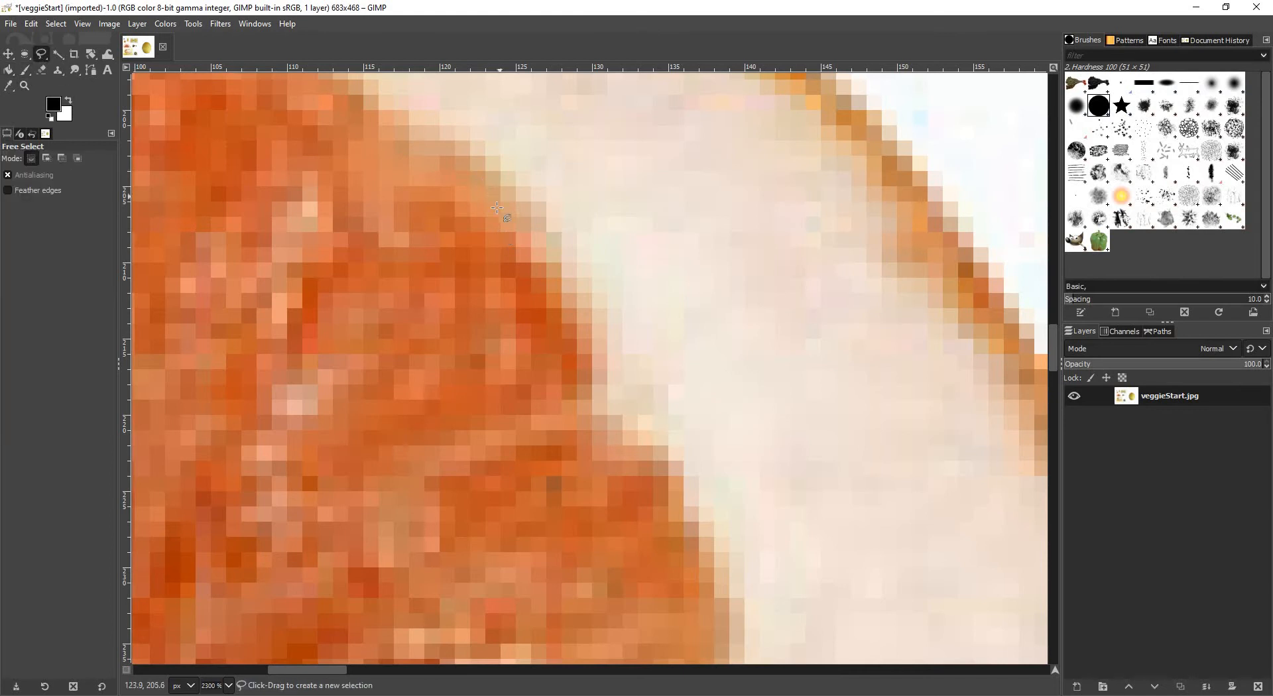
click(560, 313)
mouse_move(623, 416)
mouse_down()
mouse_move(695, 570)
mouse_move(195, 431)
mouse_move(193, 400)
mouse_up()
drag(355, 197, 478, 183)
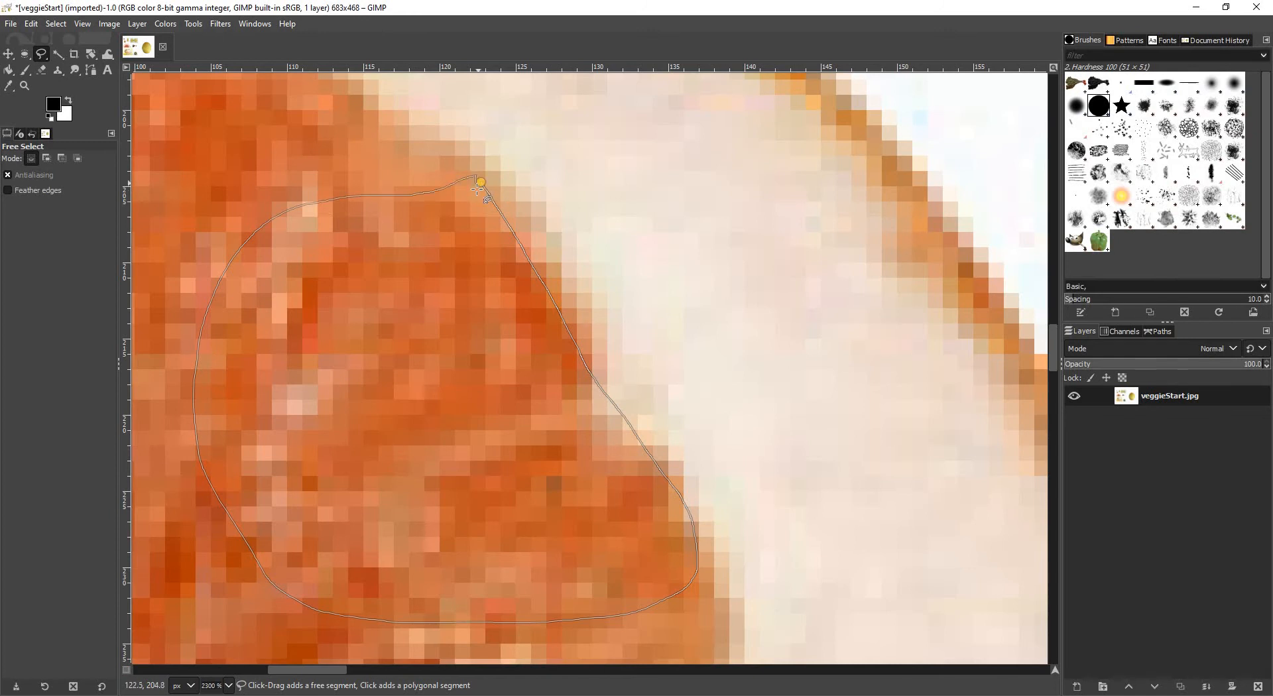
key(Return)
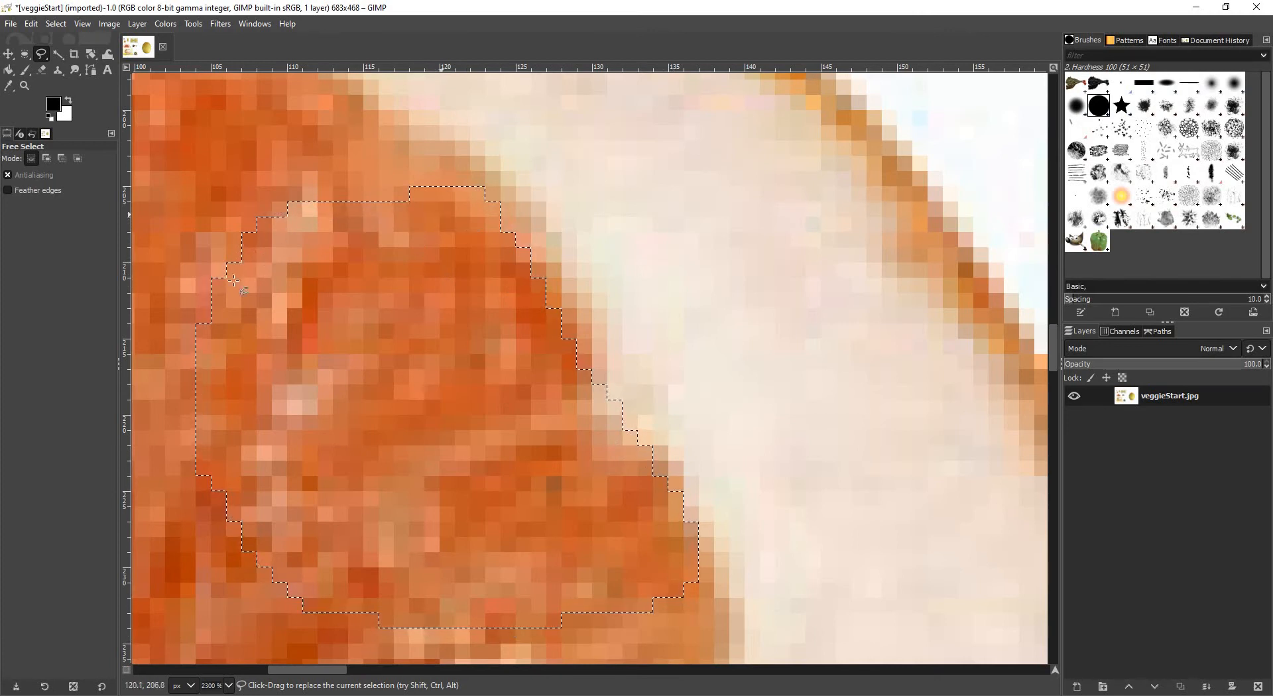
- Paint the selected grapefruit area black as a test, undo the painting, and remove the selection
click(25, 70)
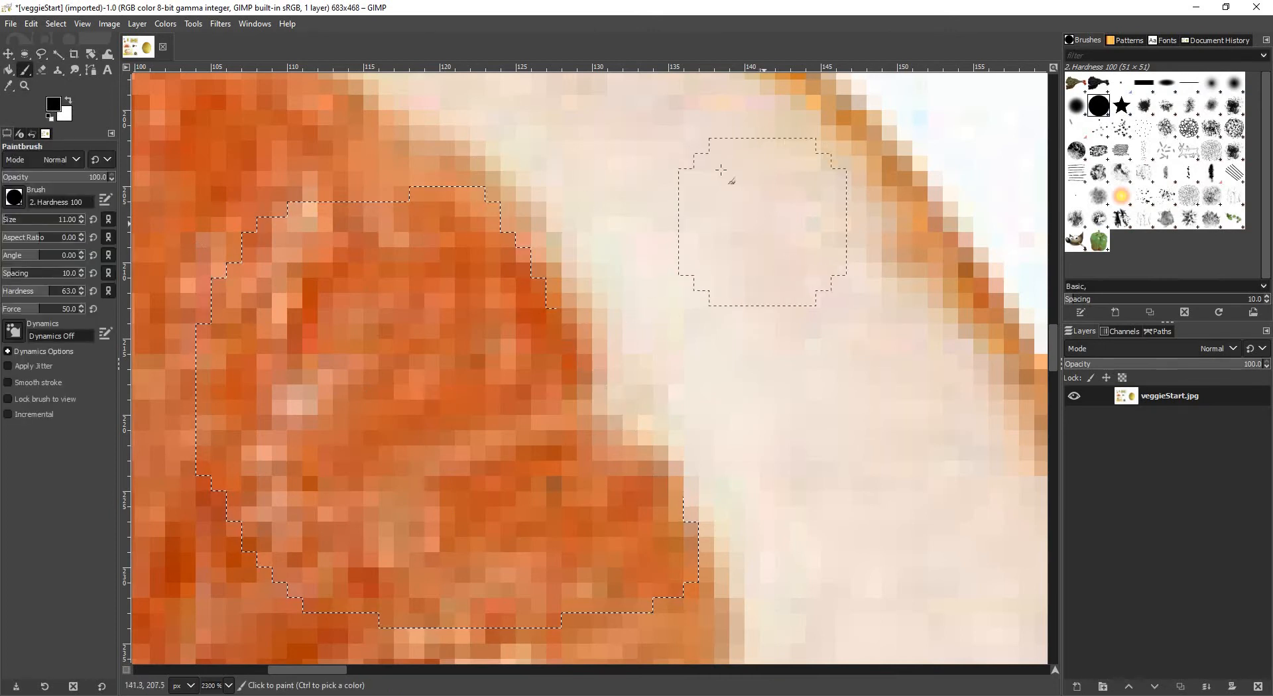
click(721, 169)
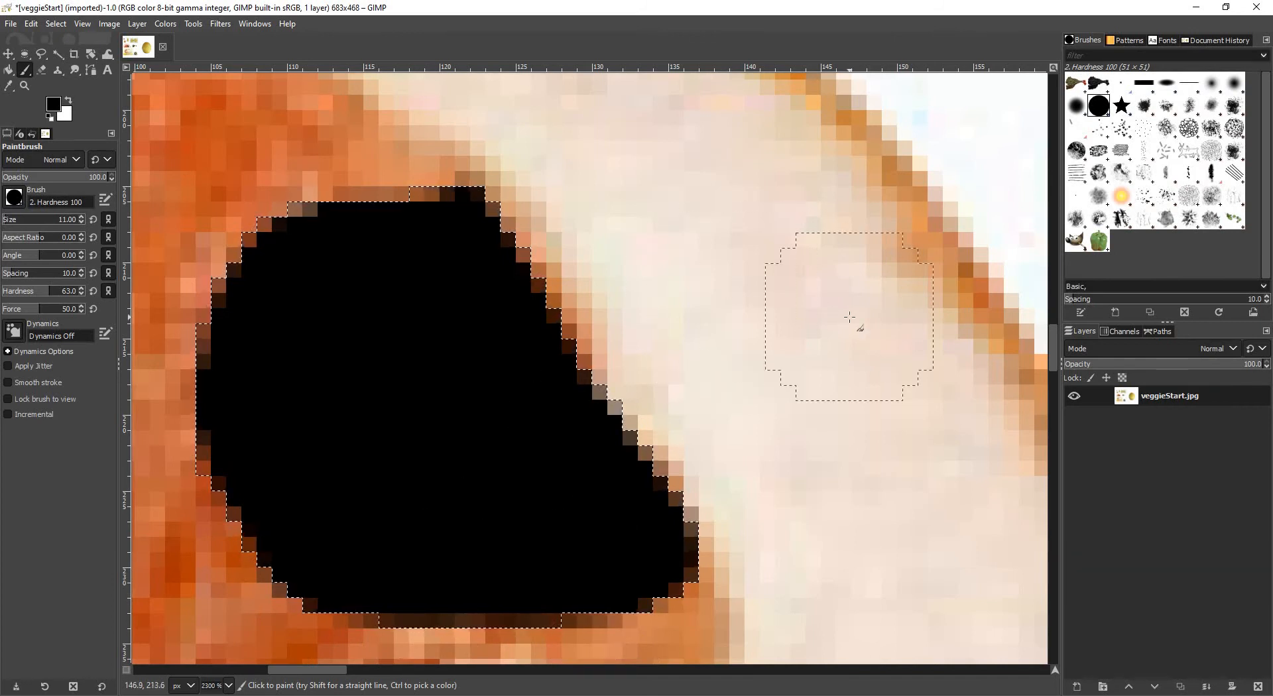
key(ctrl)
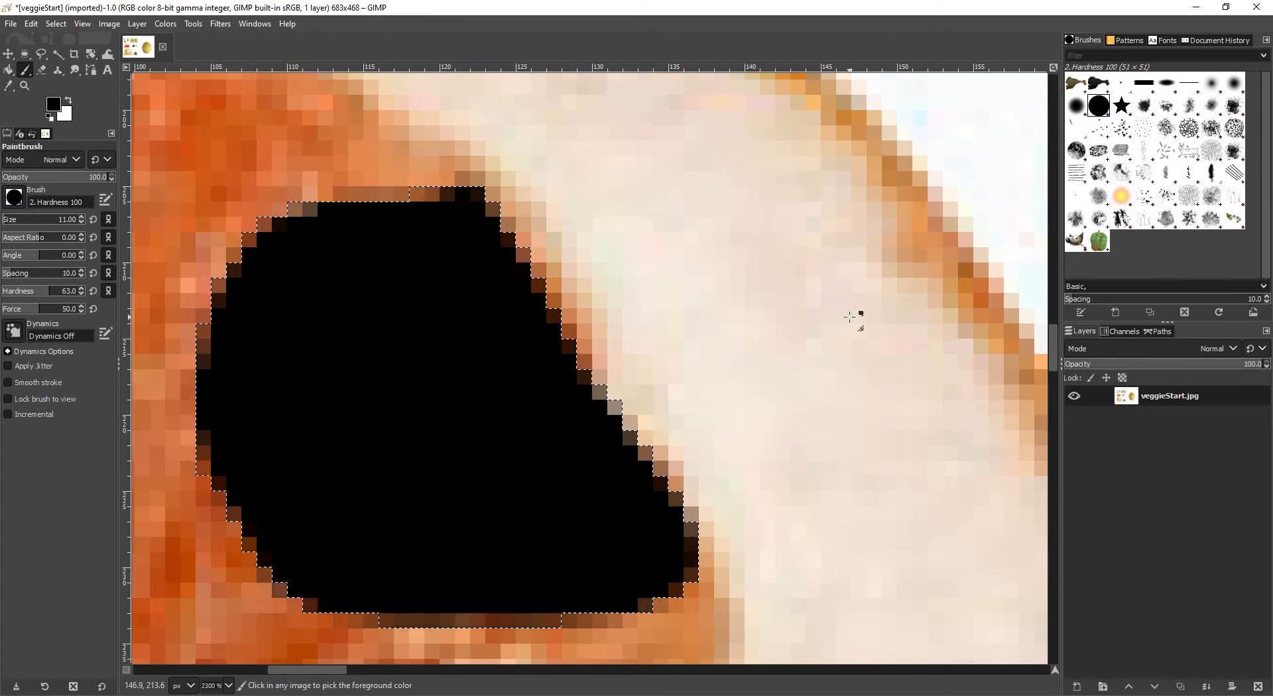
key(ctrl+z)
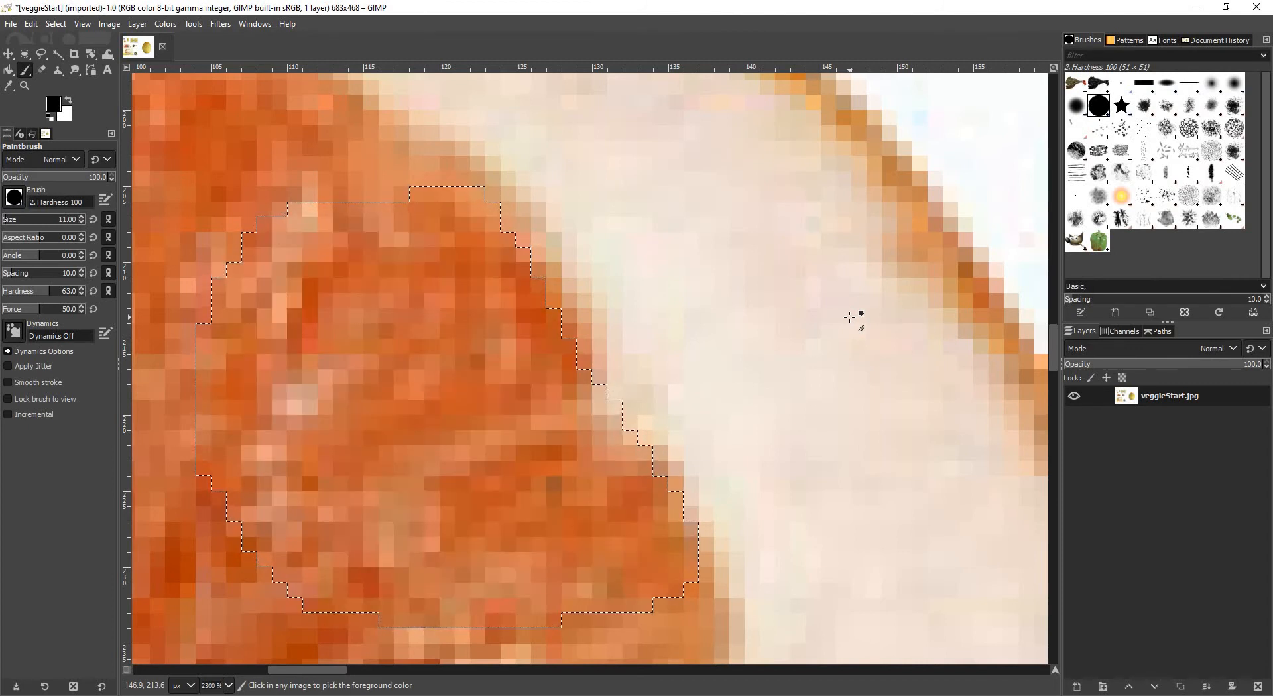
key(ctrl+shift+a)
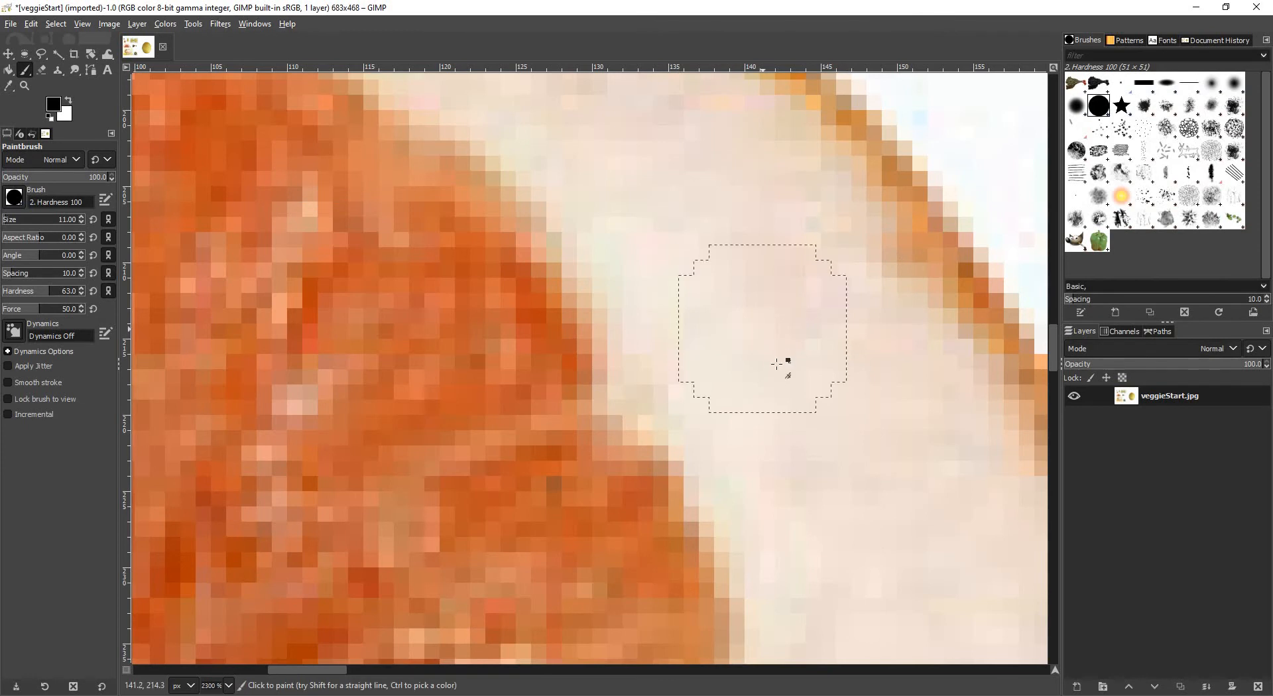
- Examine the carrot slice at pixel level with the Zoom tool after viewing the whole image
scroll(777, 368, down, 12)
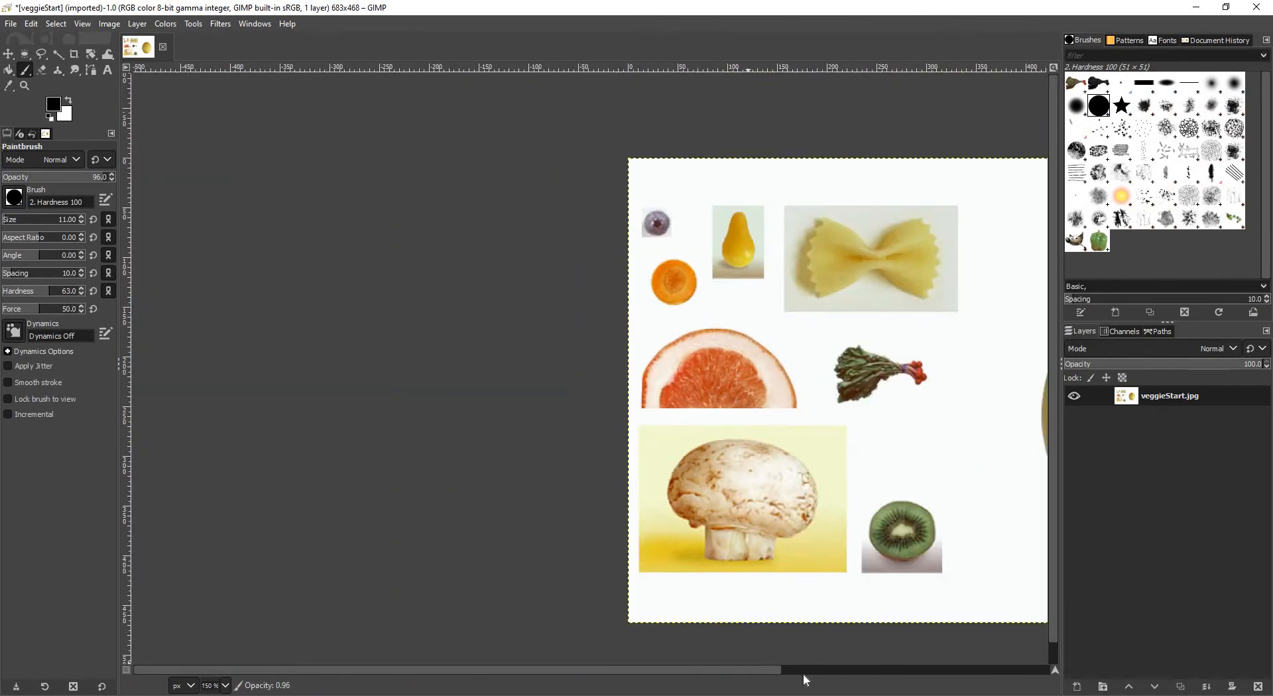
click(803, 673)
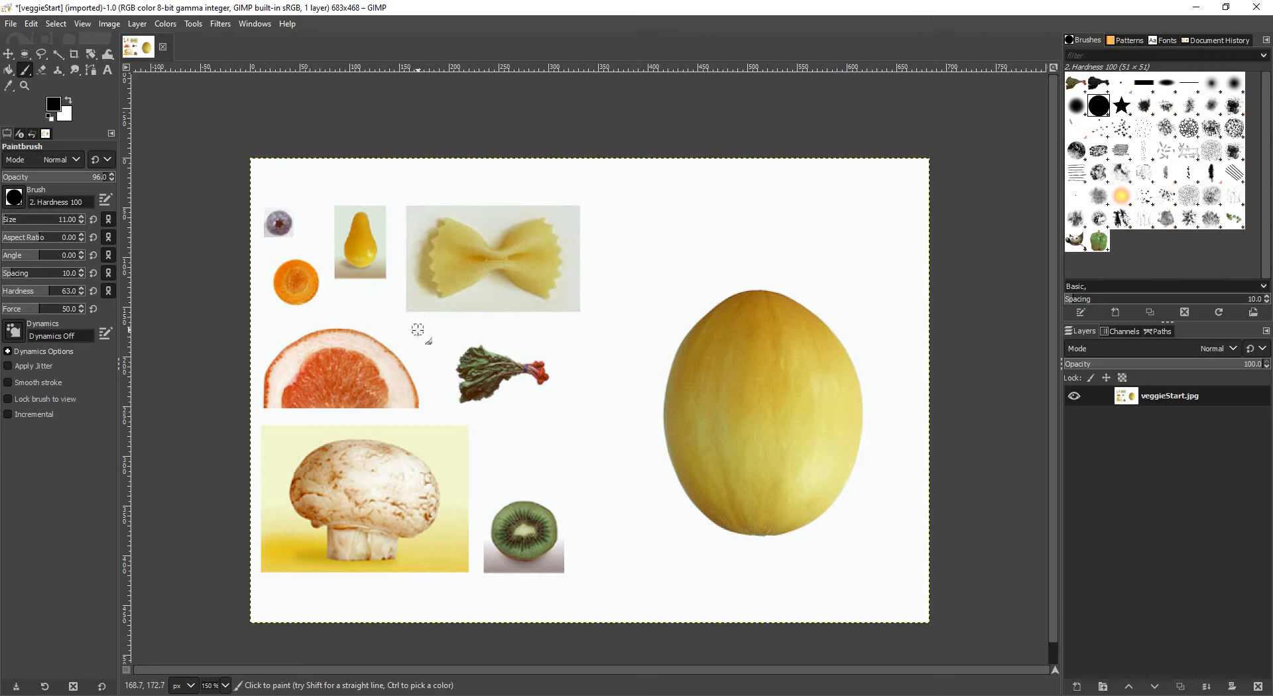
click(25, 86)
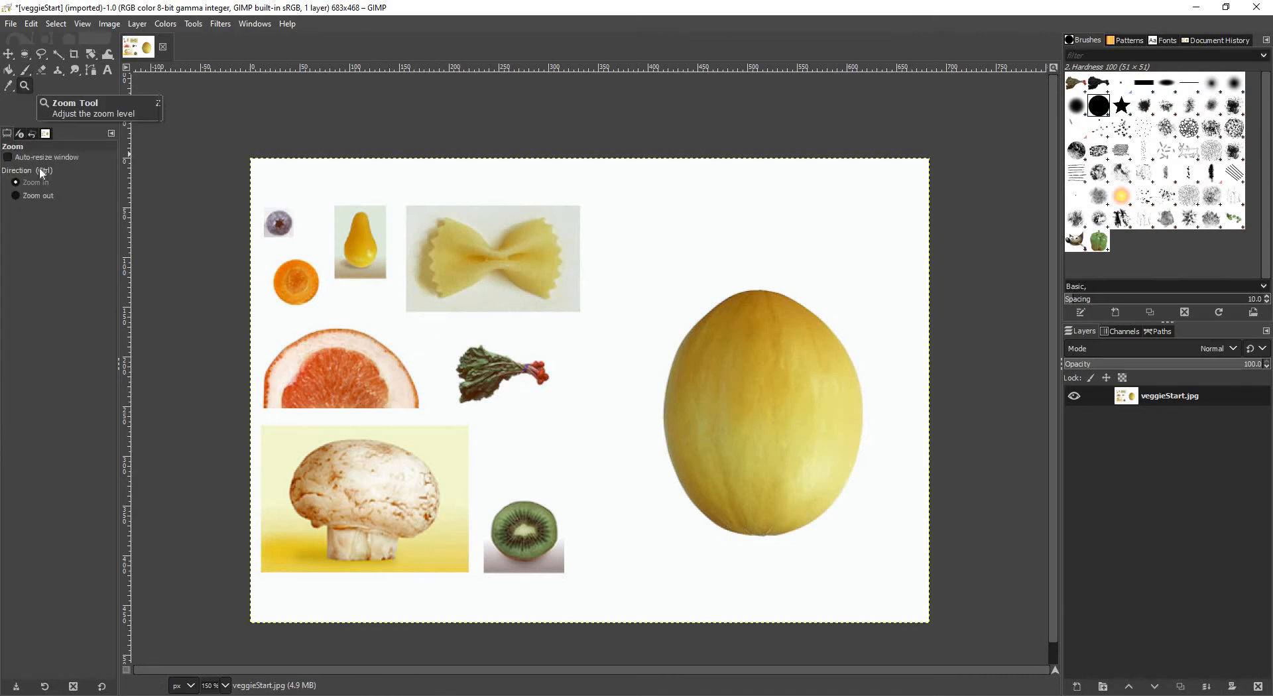
click(290, 280)
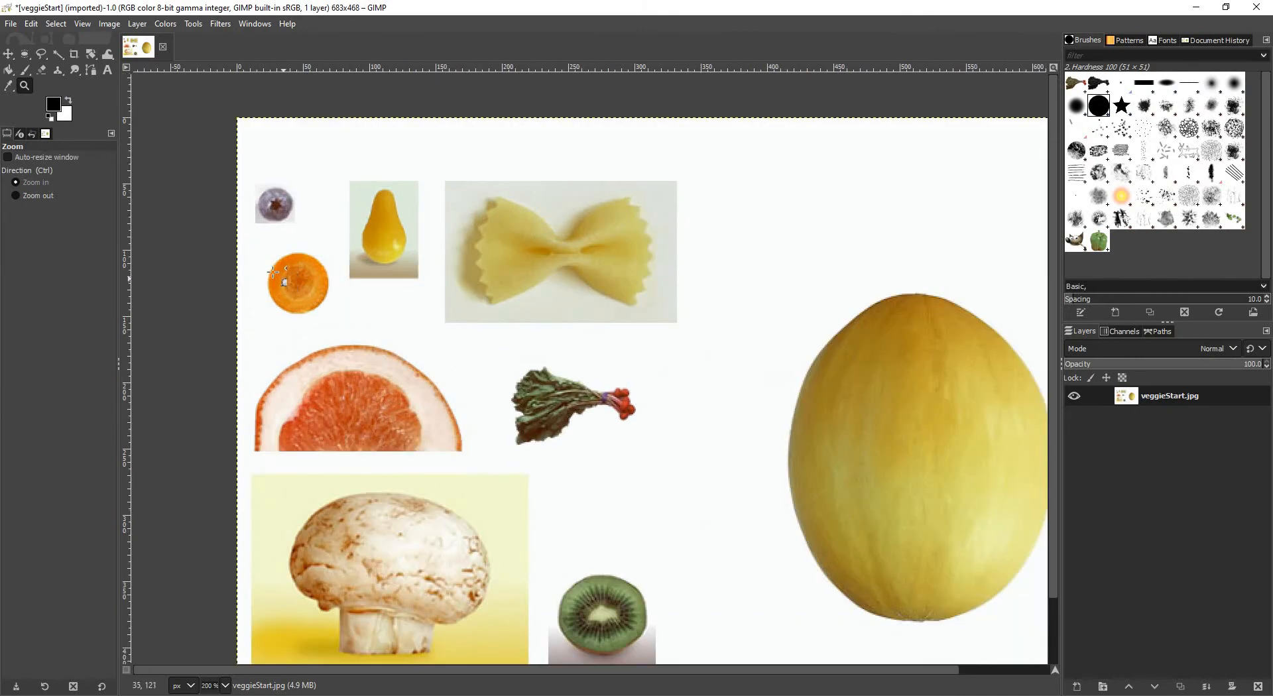
click(282, 275)
click(271, 269)
click(272, 266)
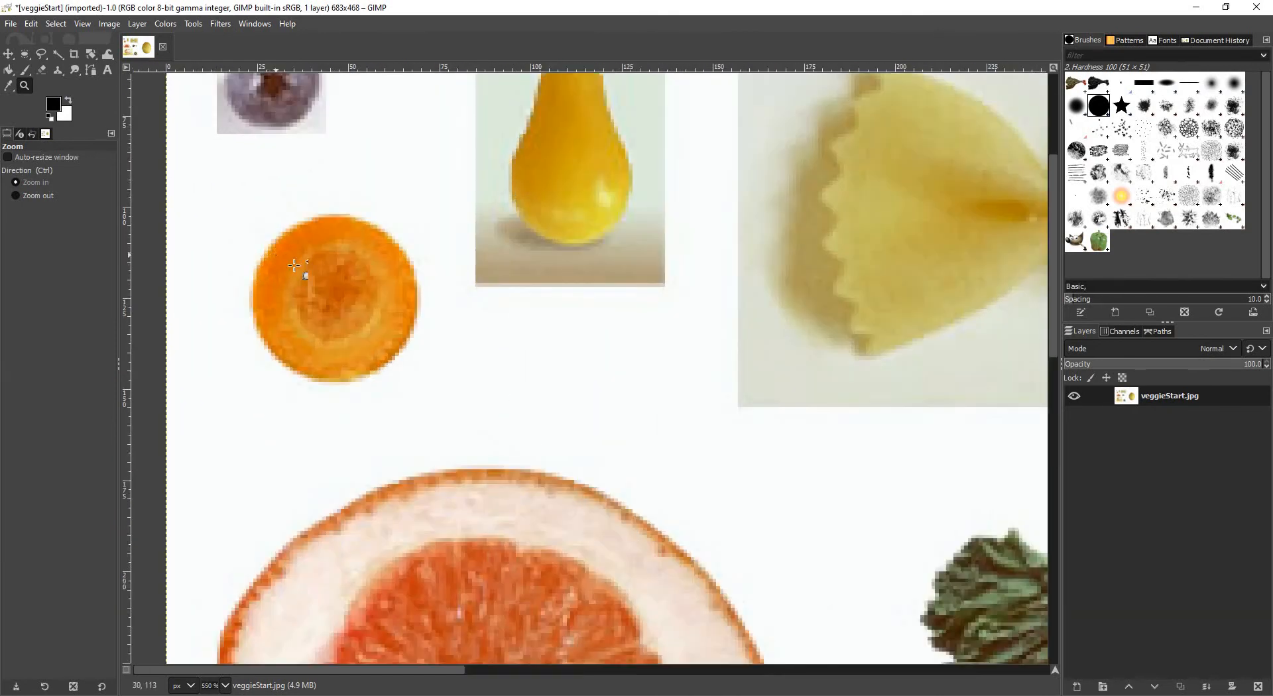
click(283, 263)
click(291, 264)
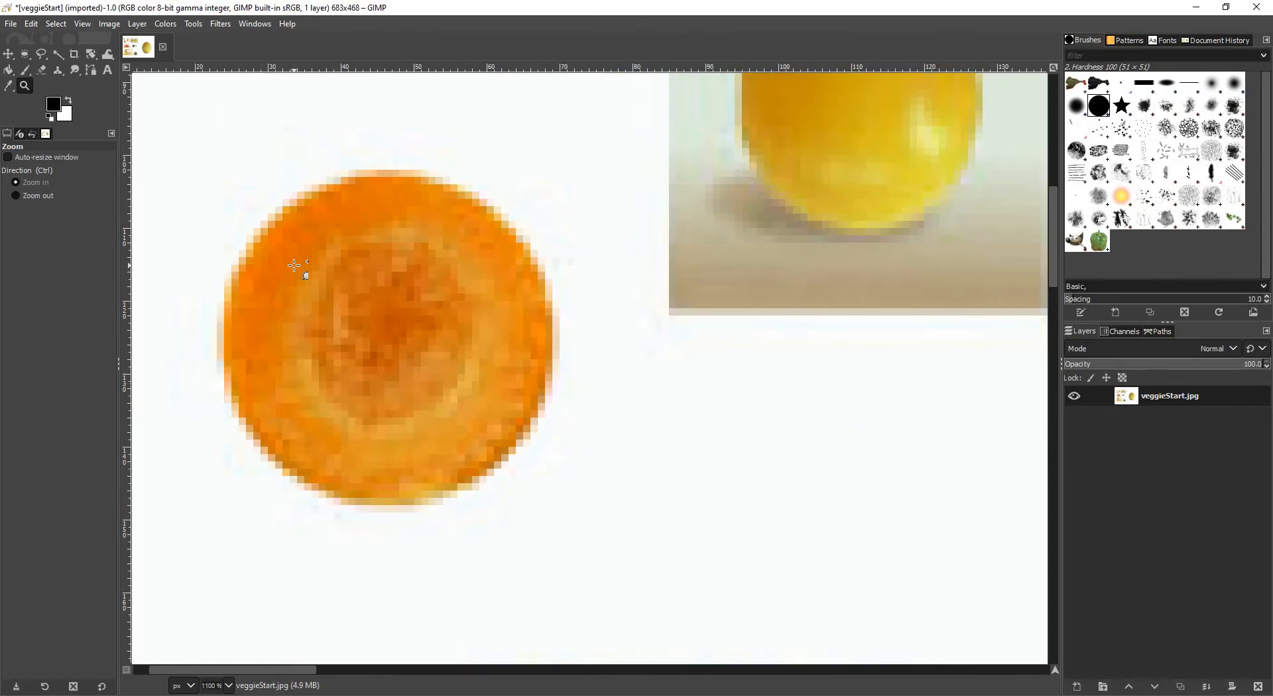
click(294, 265)
click(294, 265)
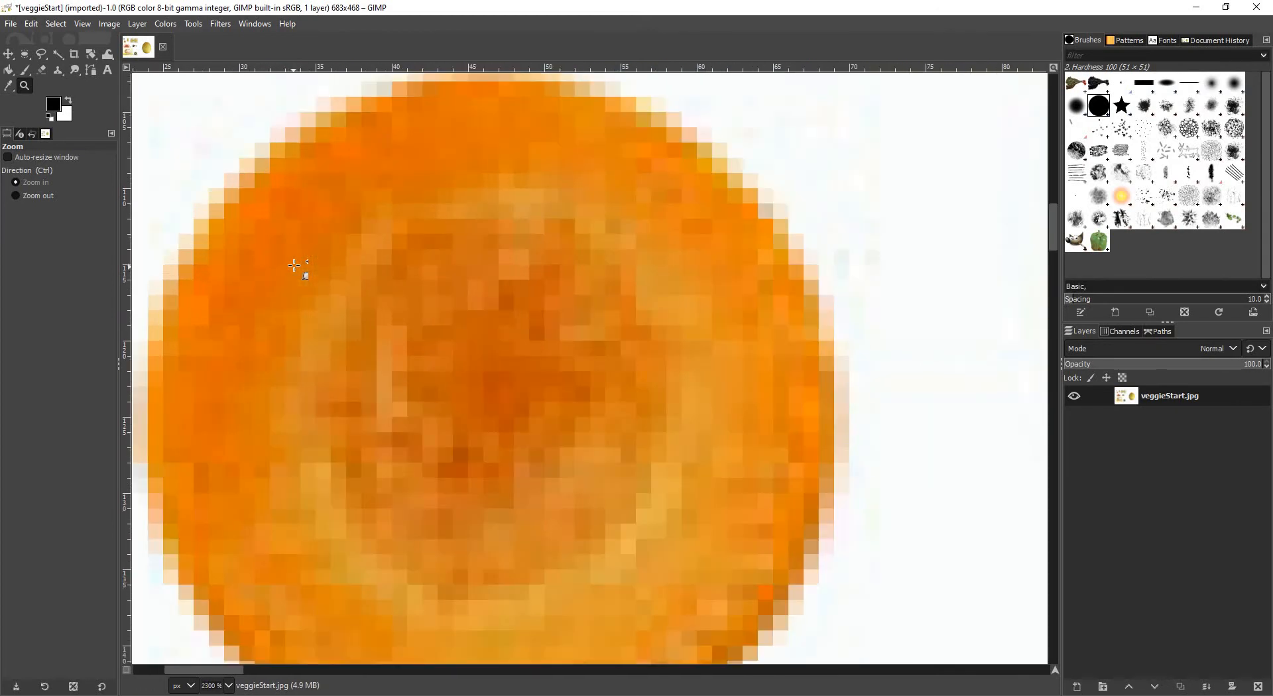
click(294, 266)
click(297, 265)
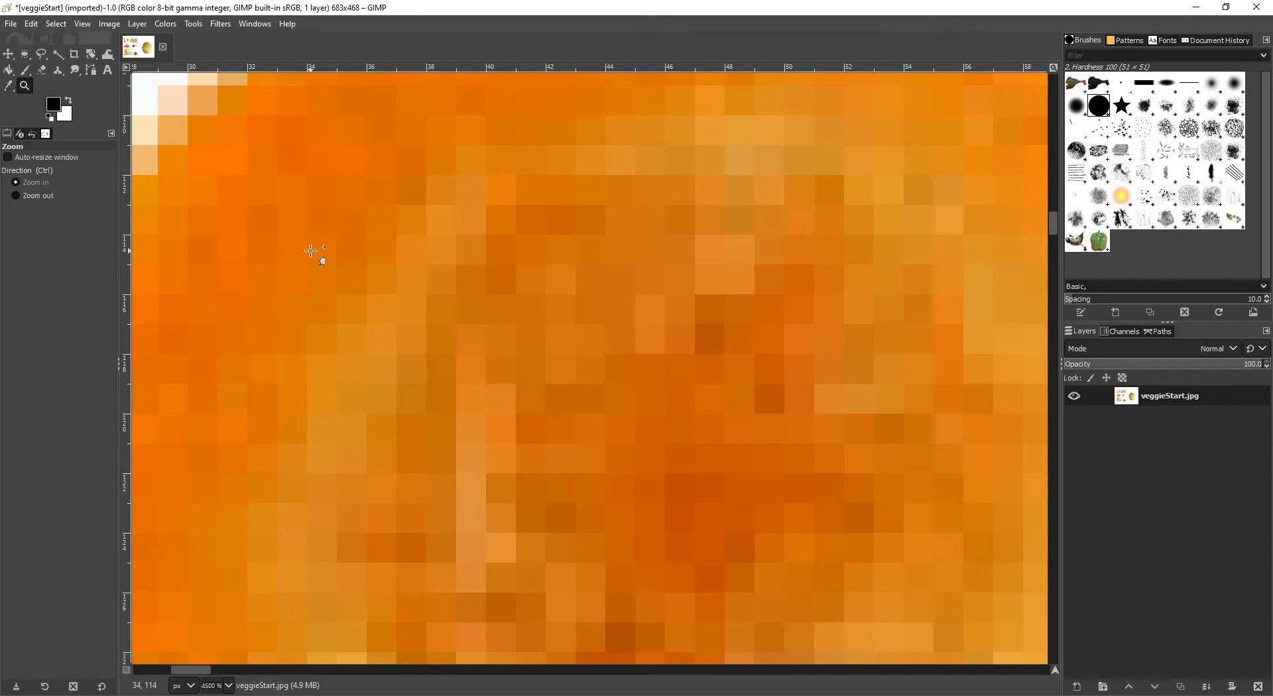
drag(311, 252, 332, 272)
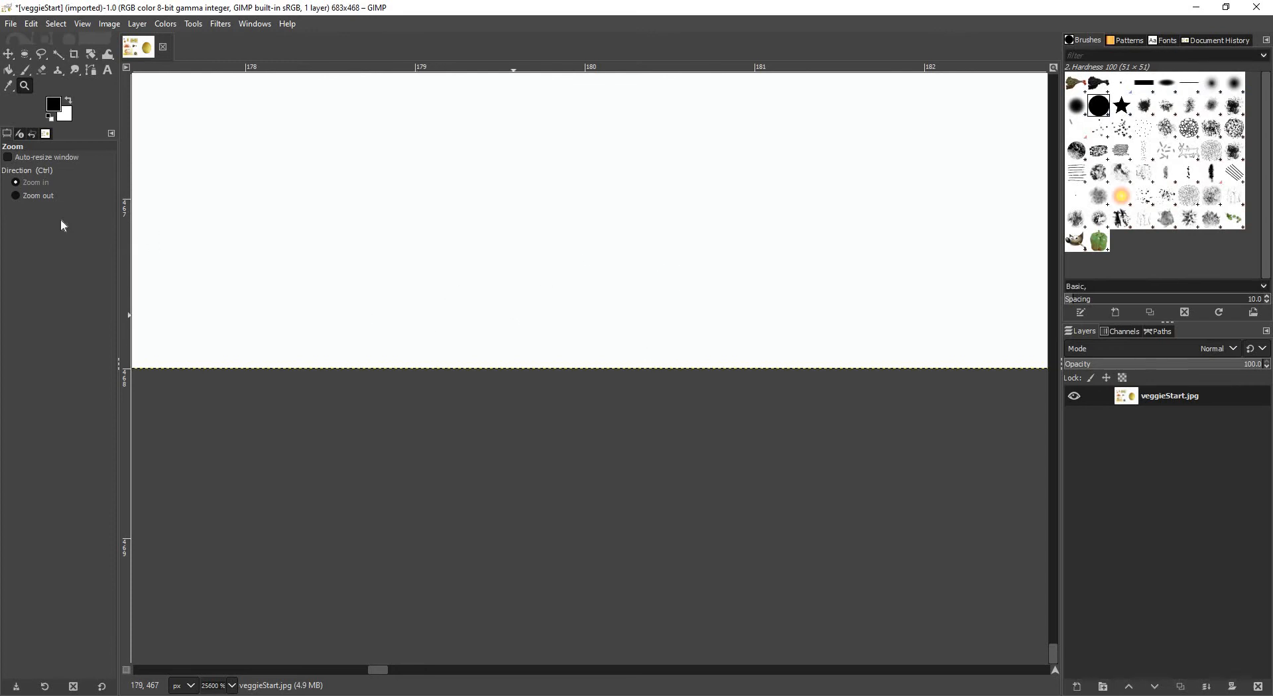
- Zoom back out to 400 % and bring the carrot slice, blueberry, pear and bow-tie pasta into view
click(21, 197)
click(495, 224)
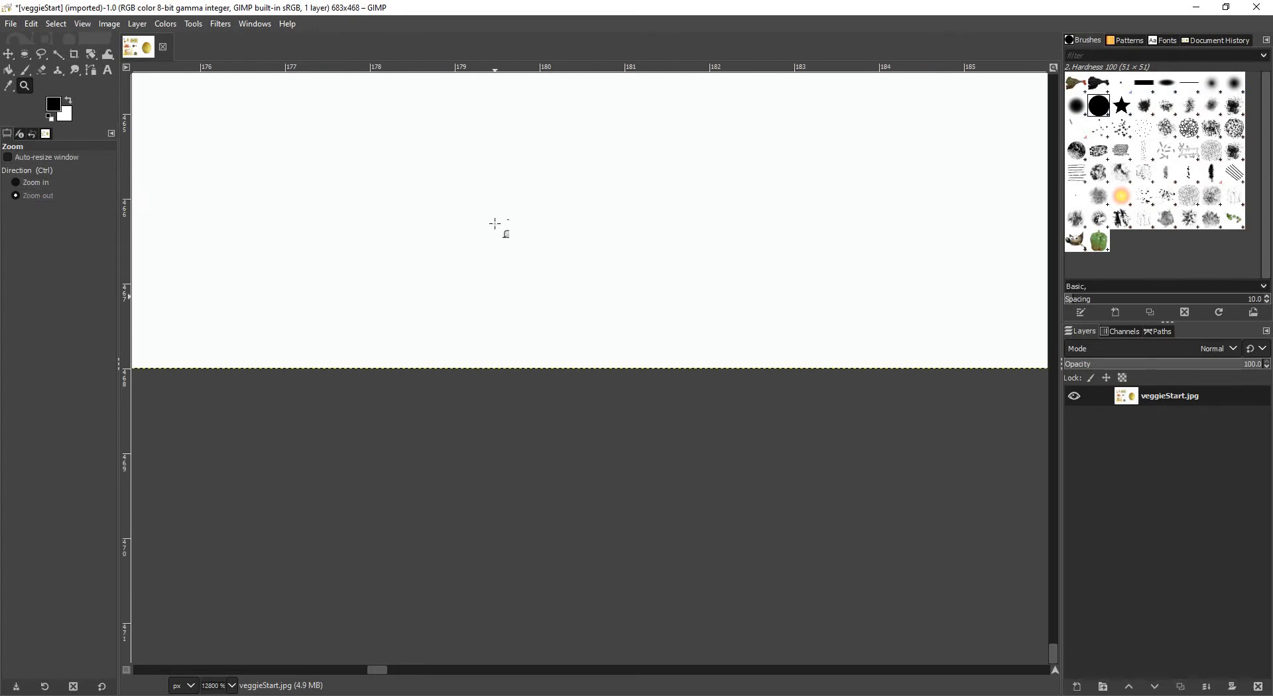
click(494, 224)
click(495, 224)
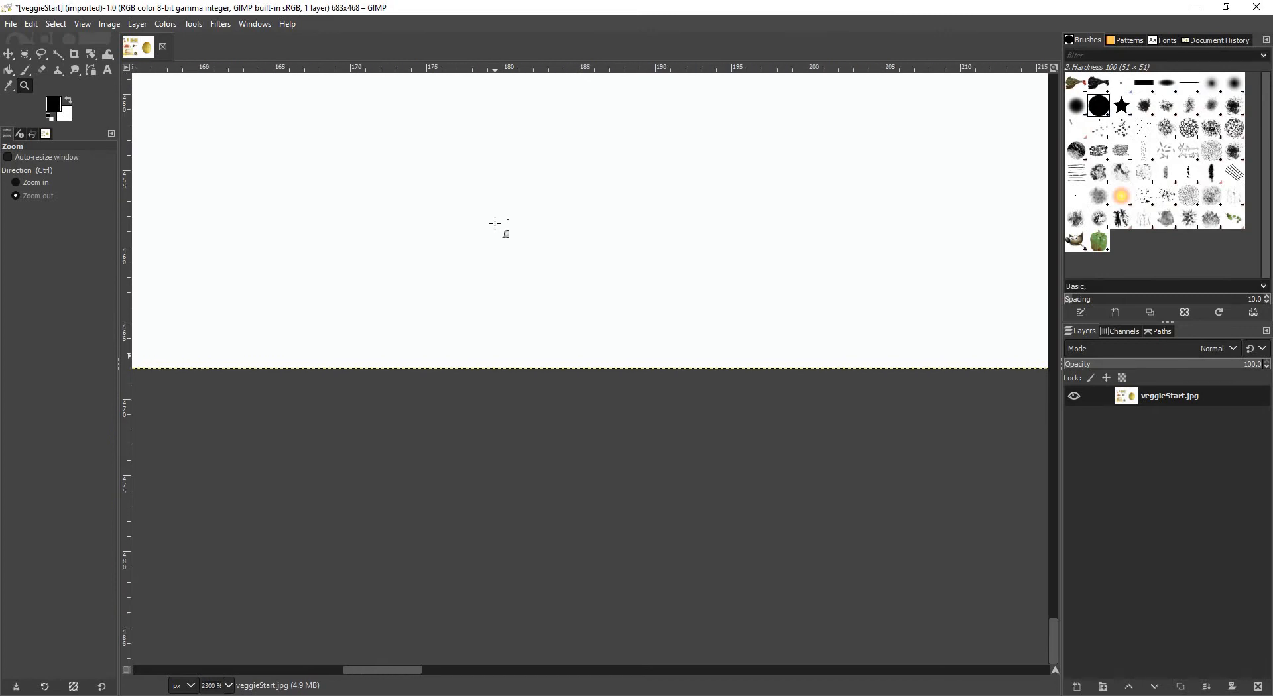
click(494, 224)
click(495, 224)
click(495, 224)
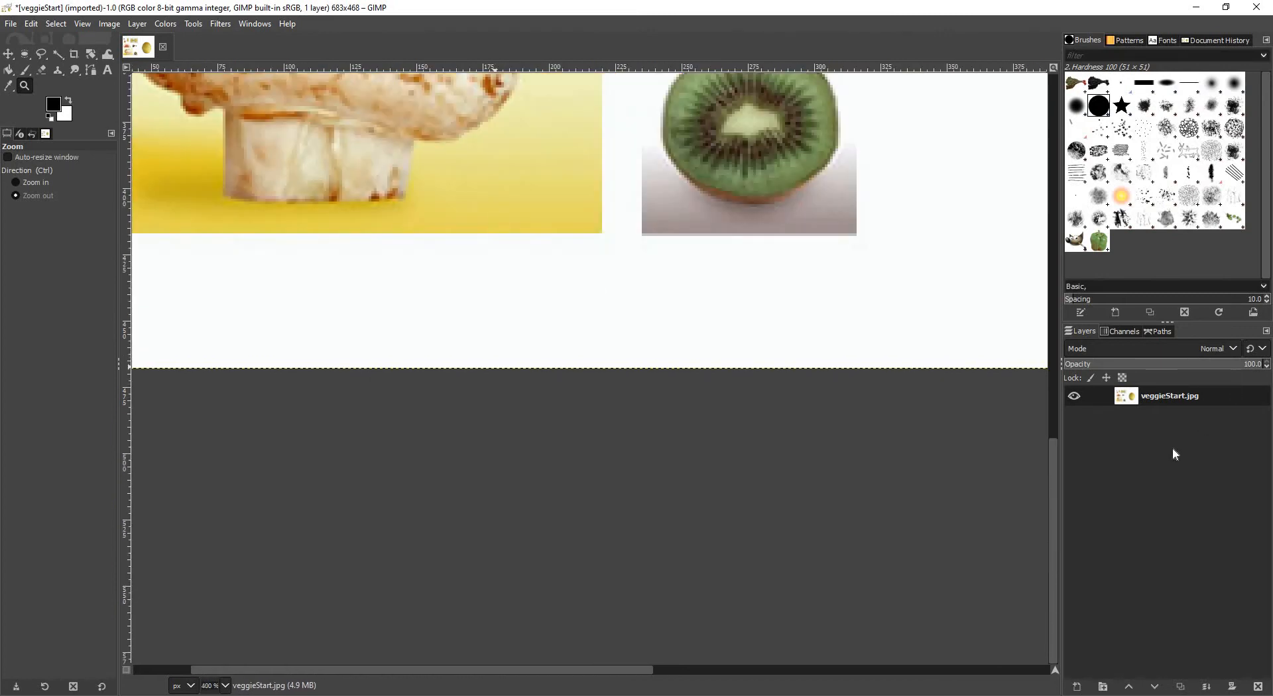
drag(1052, 461, 1031, 265)
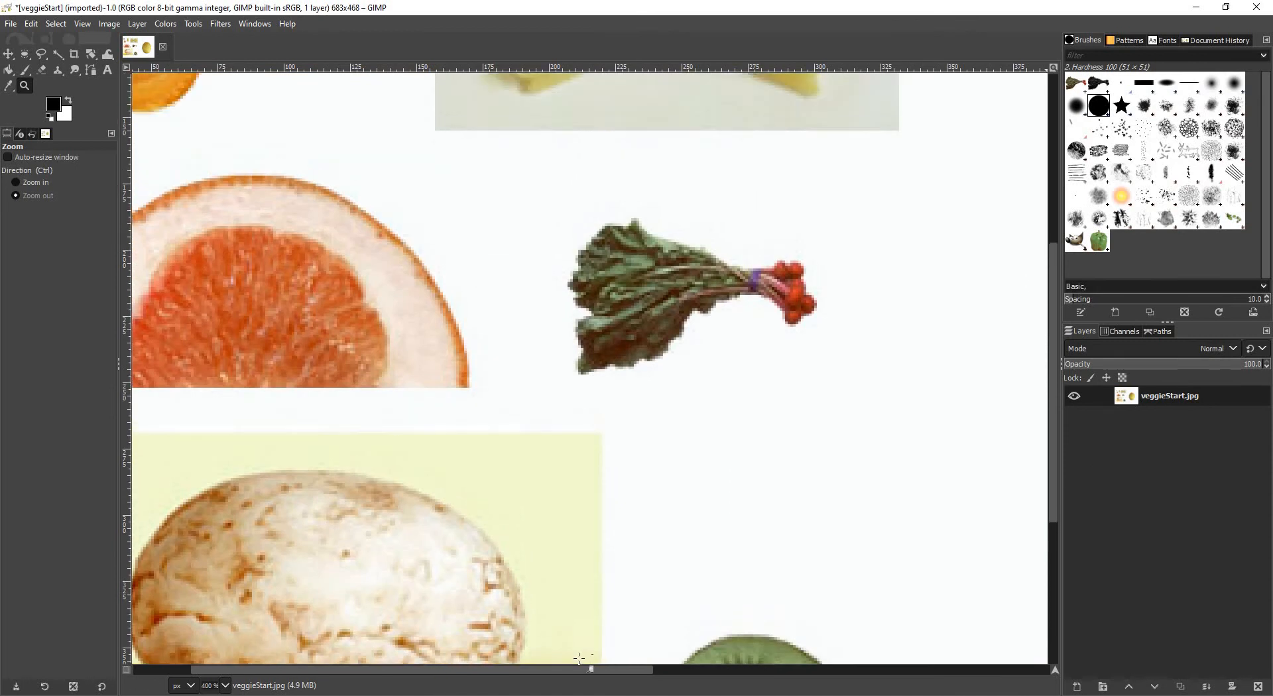
drag(586, 669, 525, 669)
scroll(250, 373, up, 5)
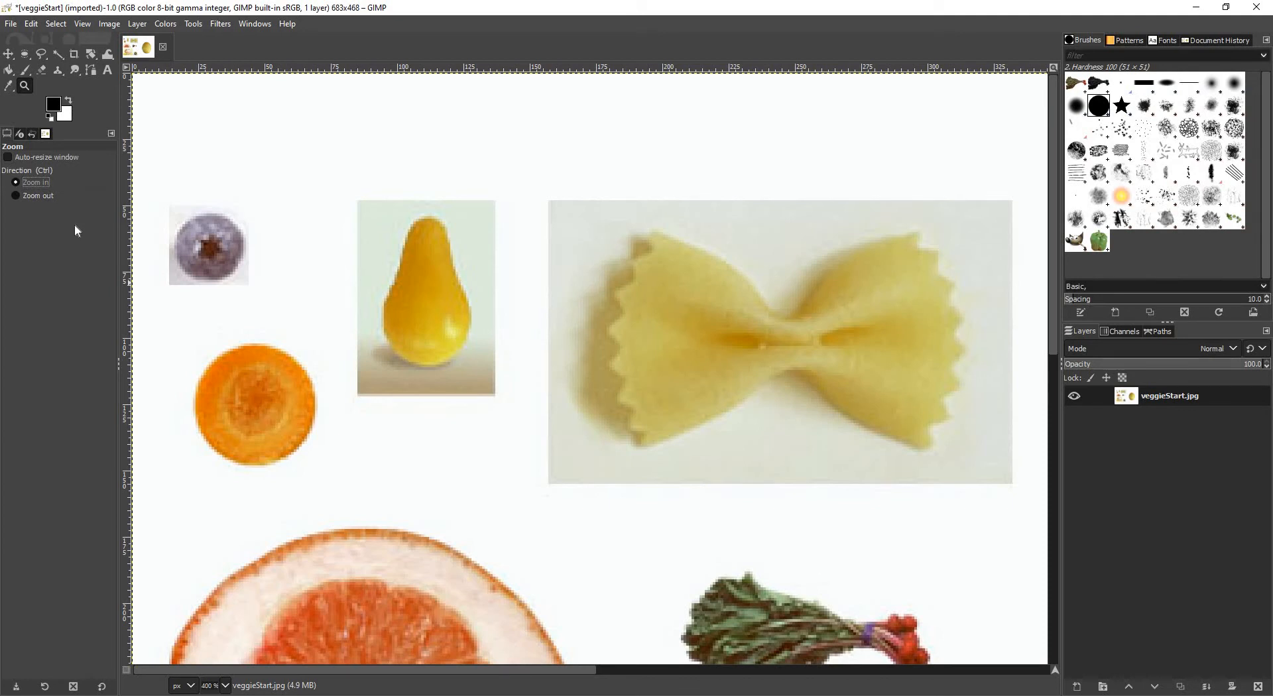
- Select the whole carrot slice with Ellipse Select, using an ellipse about 44 × 46 px starting at about 25, 102
click(178, 389)
click(176, 391)
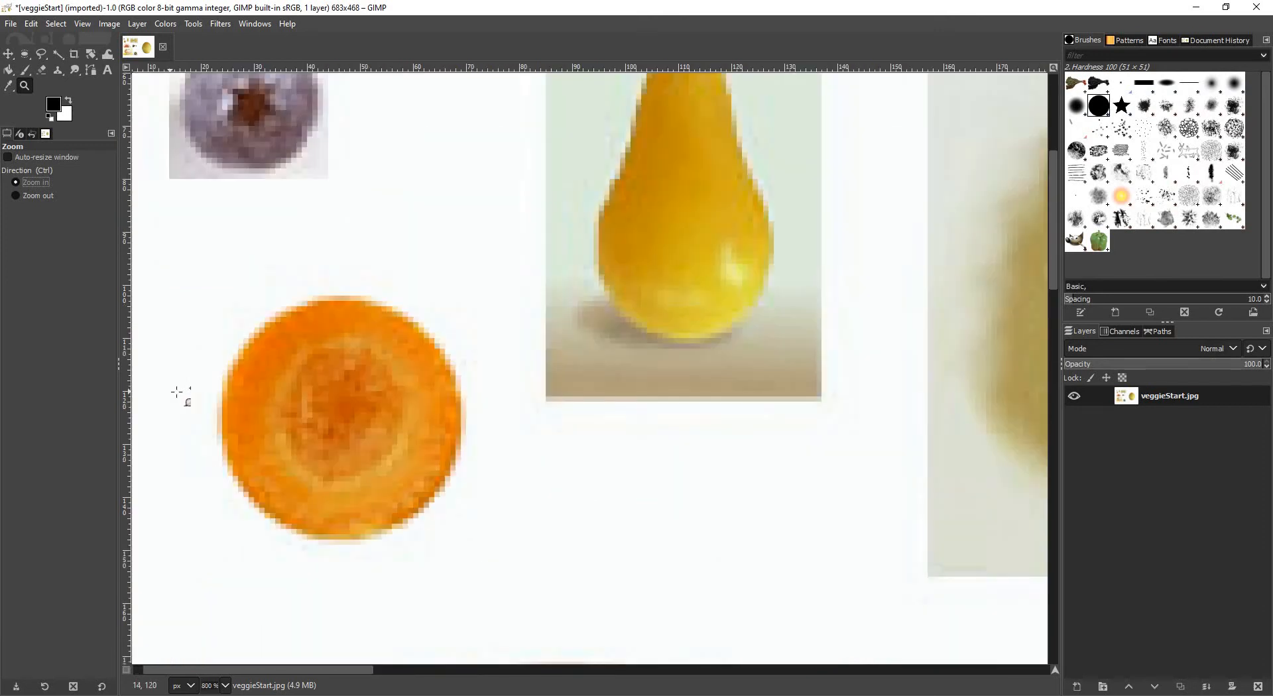
click(176, 391)
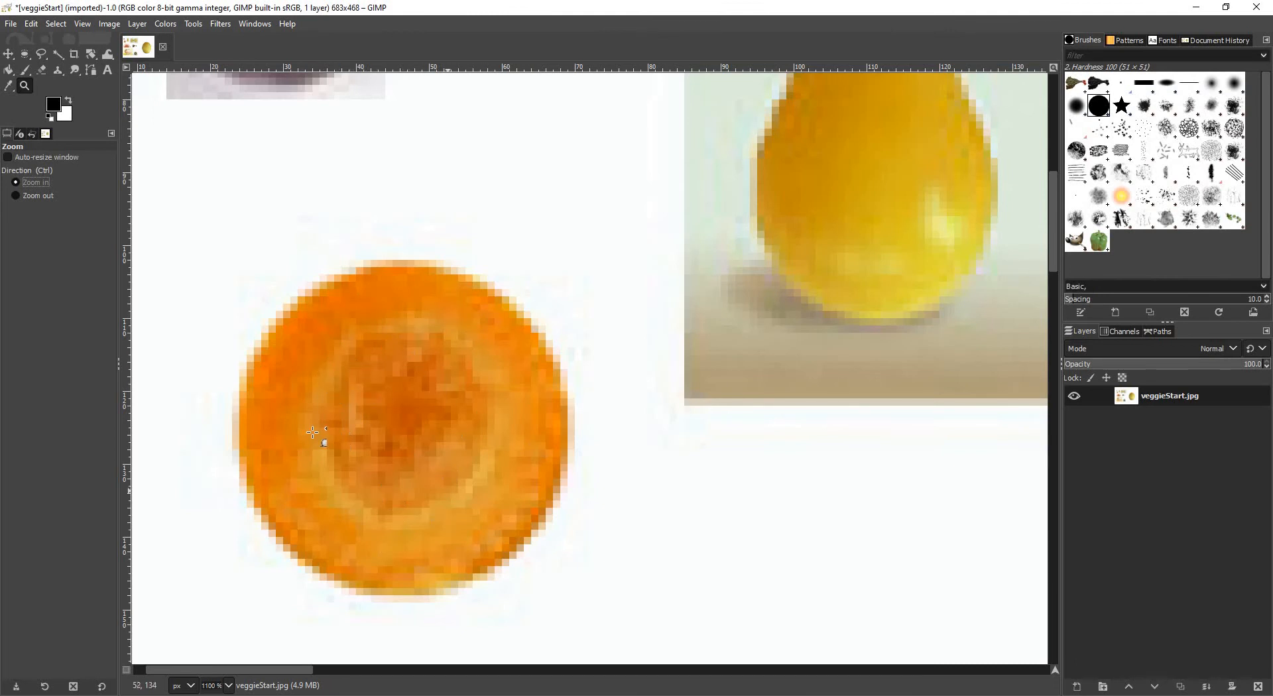
click(26, 55)
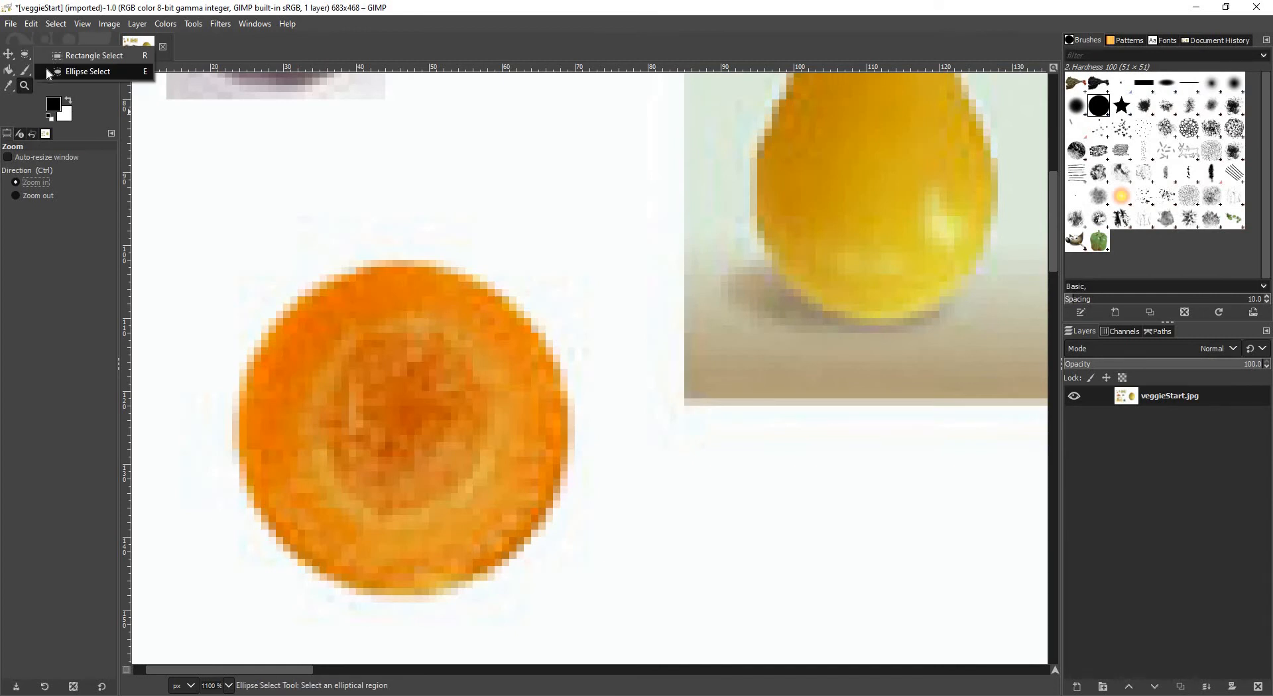
click(84, 73)
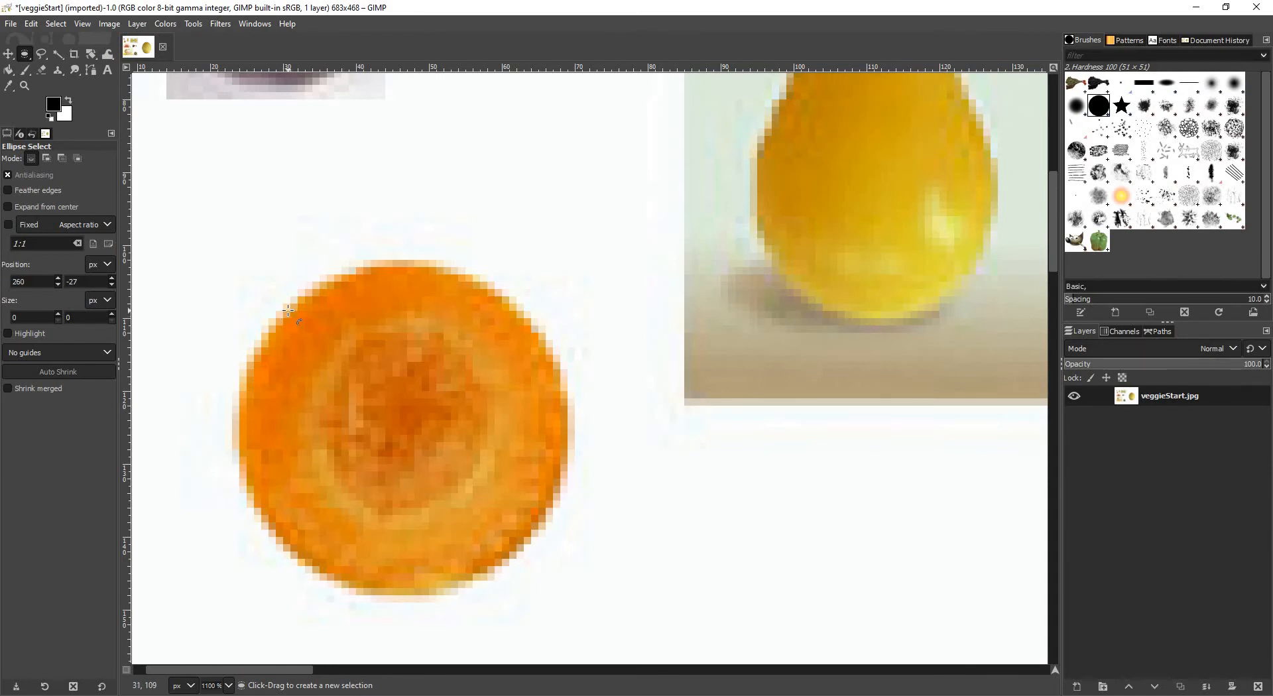
drag(290, 310, 499, 525)
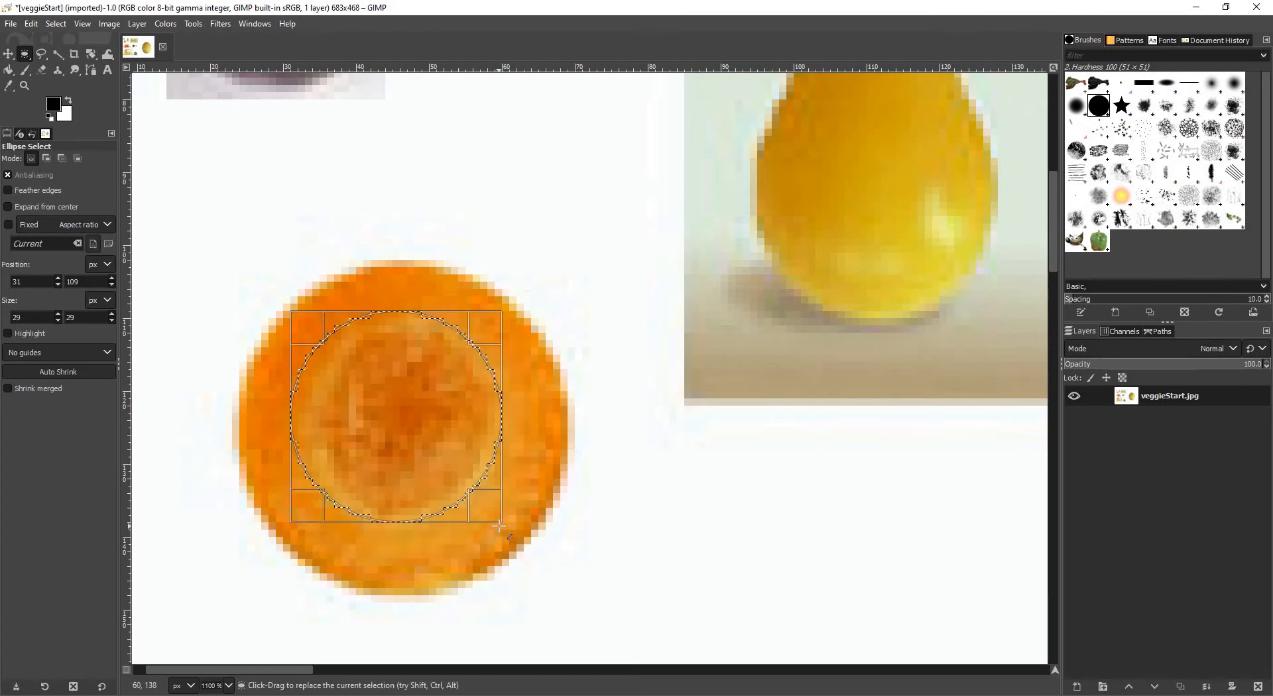
key(ctrl+z)
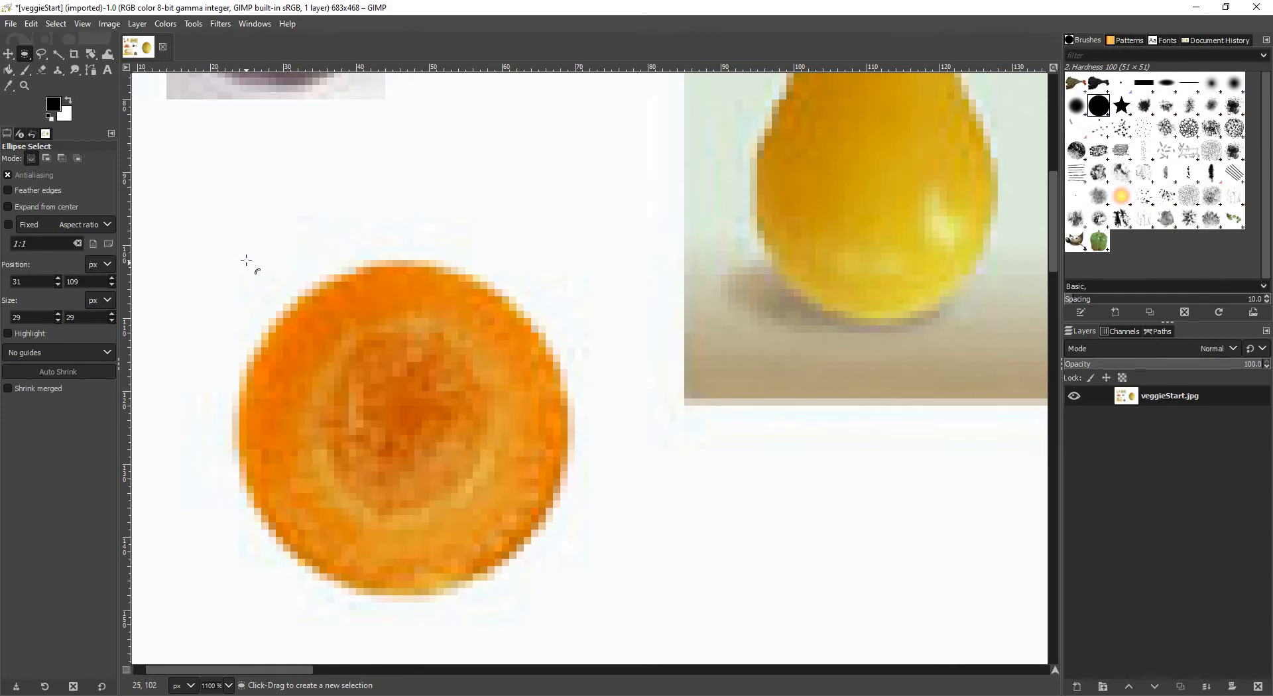
drag(263, 285, 567, 597)
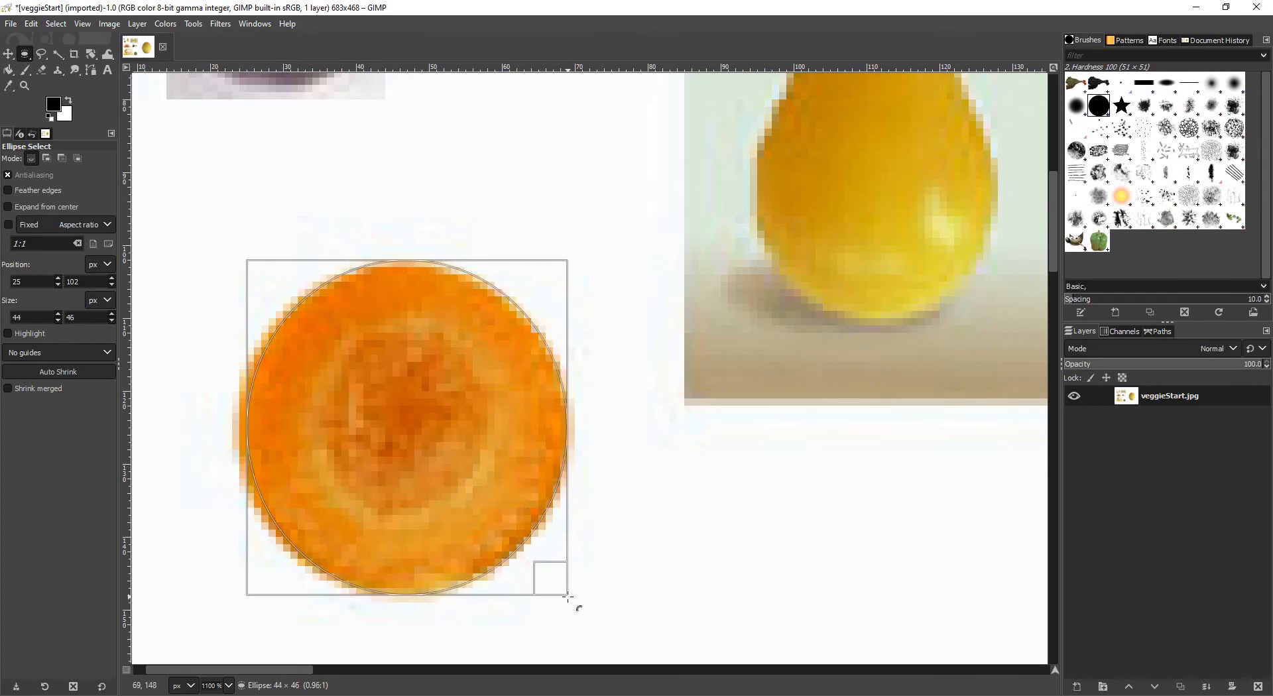
drag(654, 478, 653, 478)
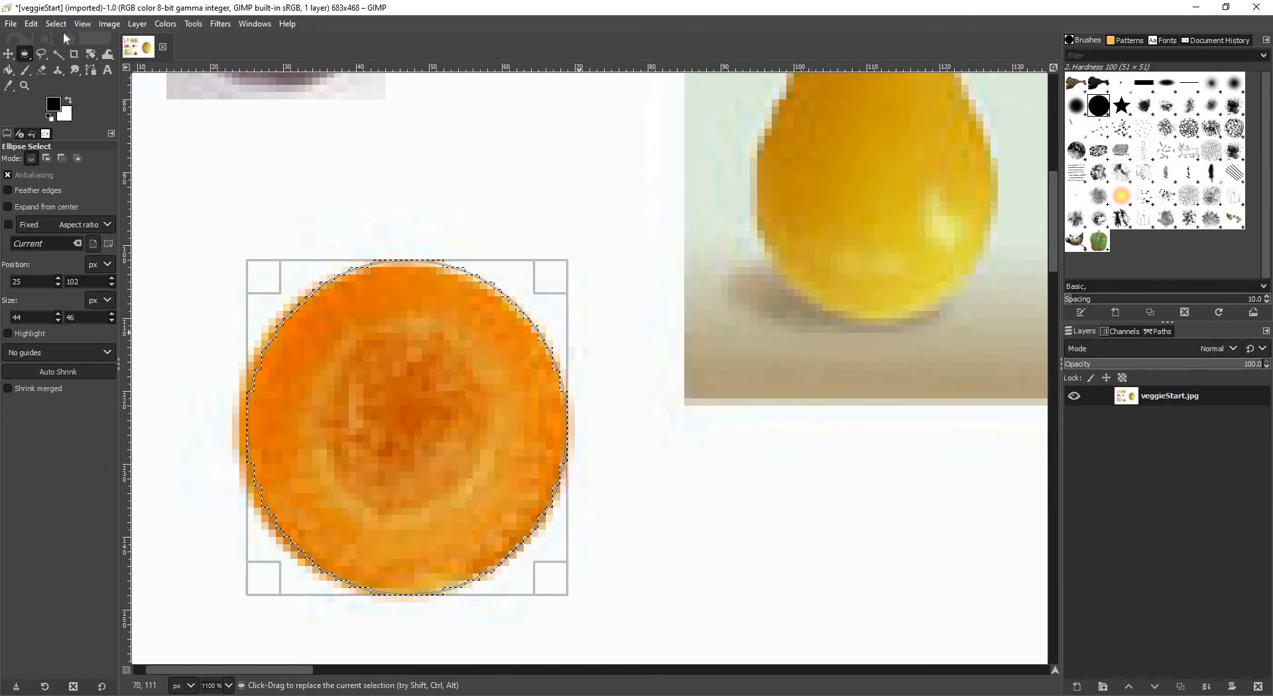
- Copy the selected carrot slice, paste it, and turn the floating selection into a new layer
click(32, 23)
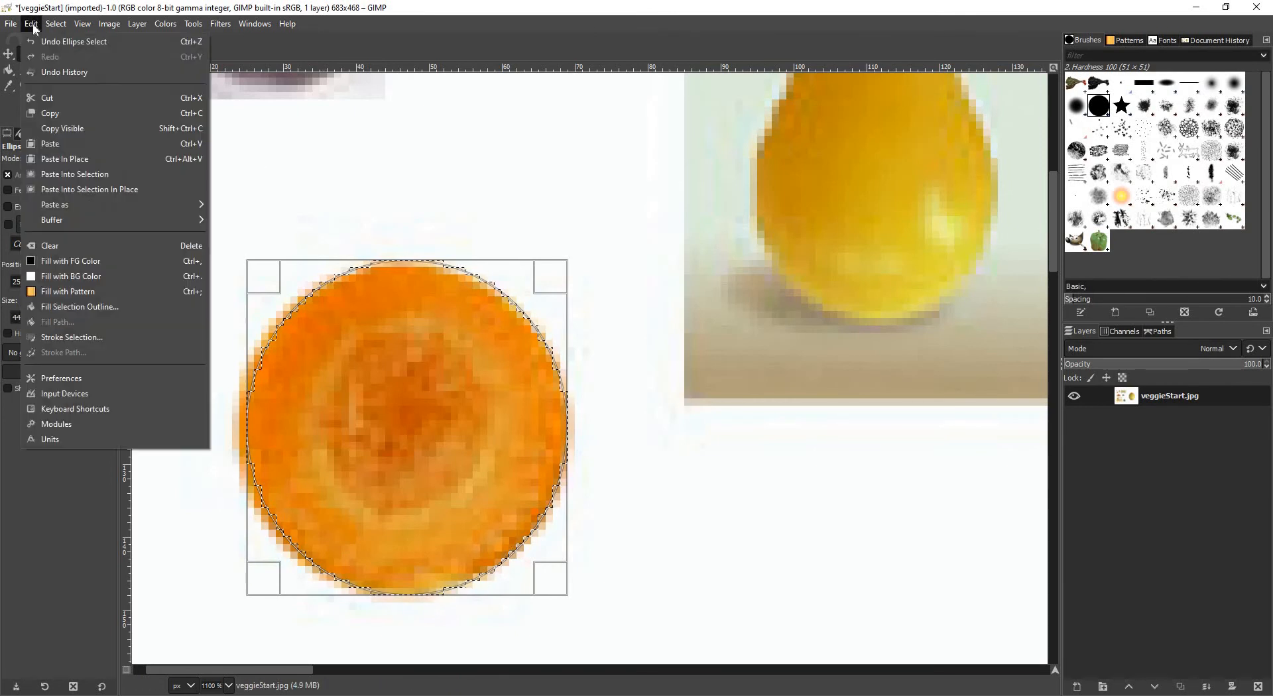
click(73, 114)
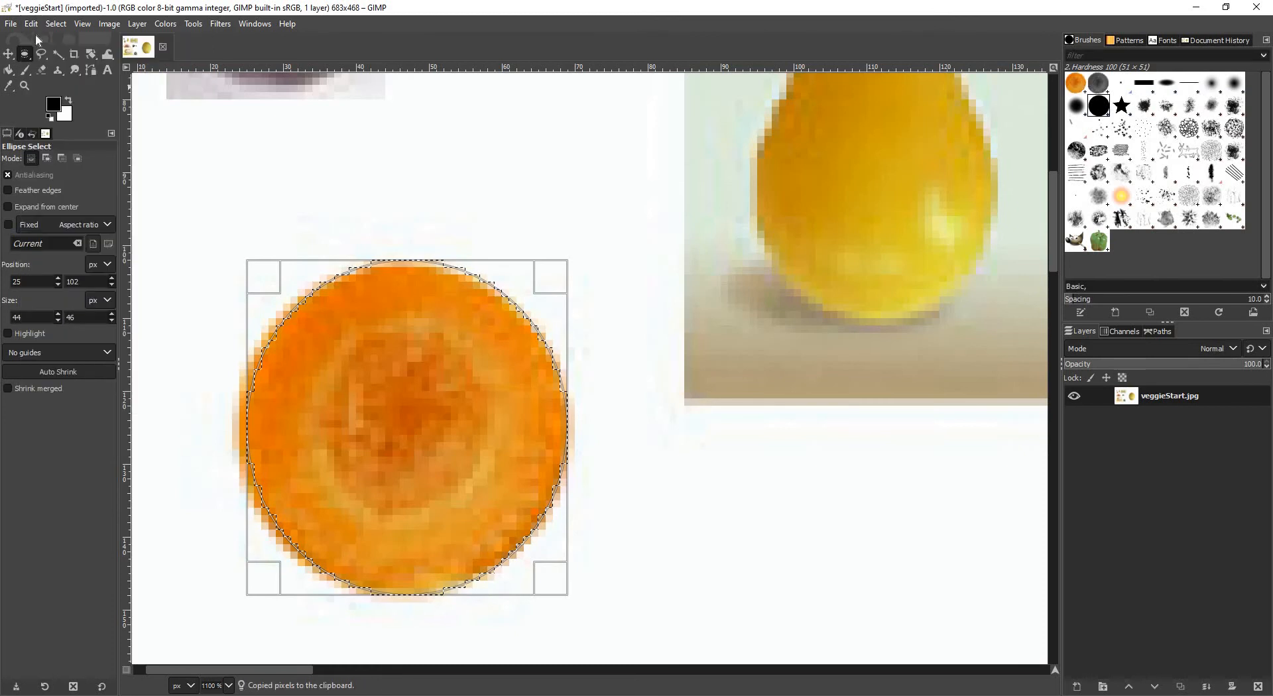
click(31, 23)
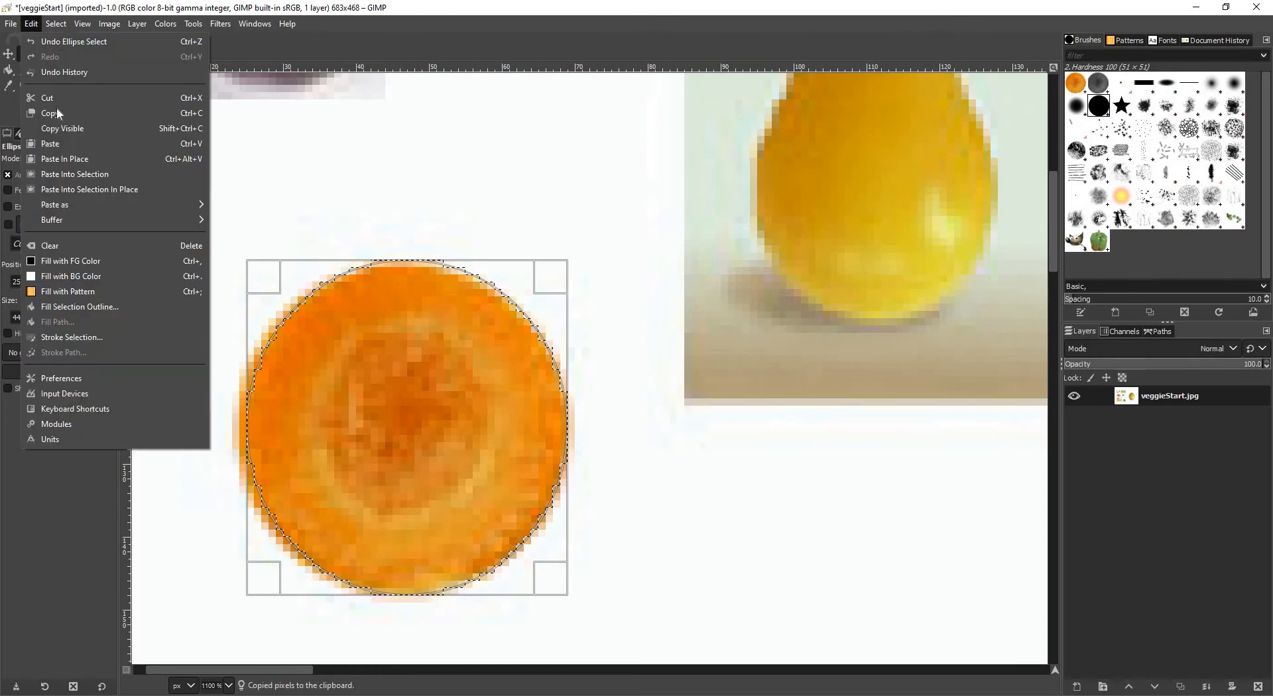
click(83, 142)
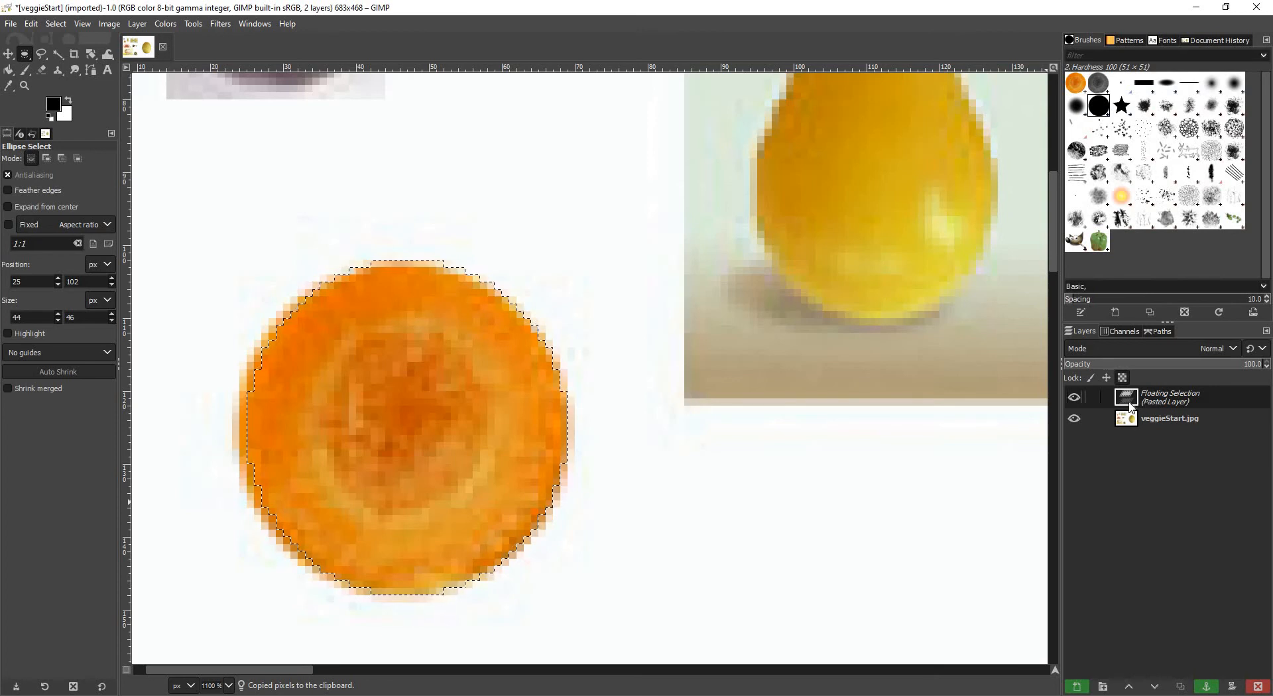
click(1077, 689)
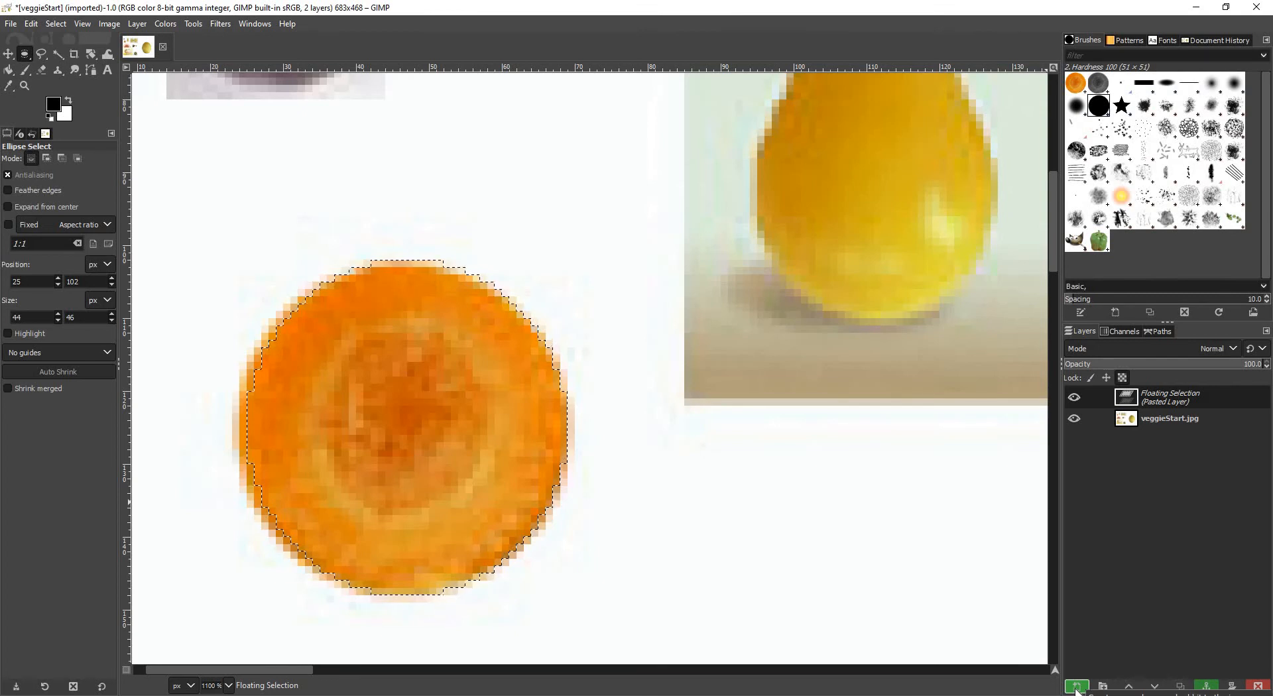
click(1076, 687)
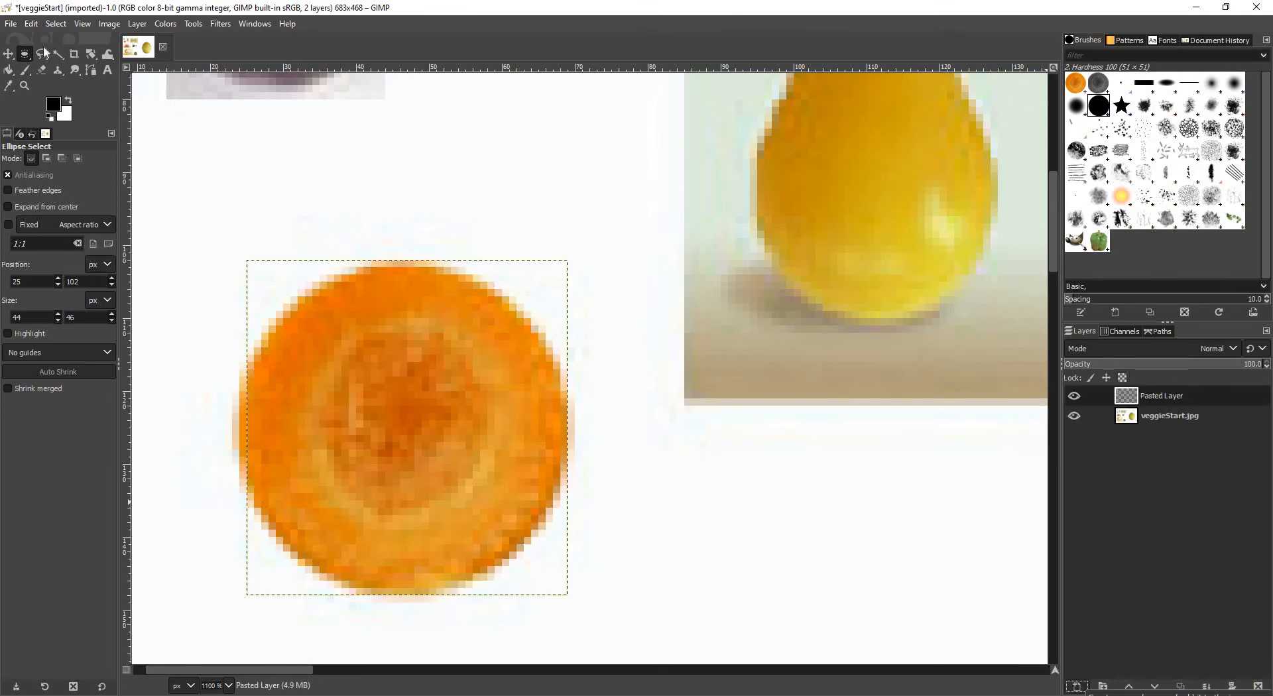
- Move the pasted carrot slice onto the upper left part of the melon as its first eye
click(10, 56)
drag(403, 399, 741, 327)
key(ctrl)
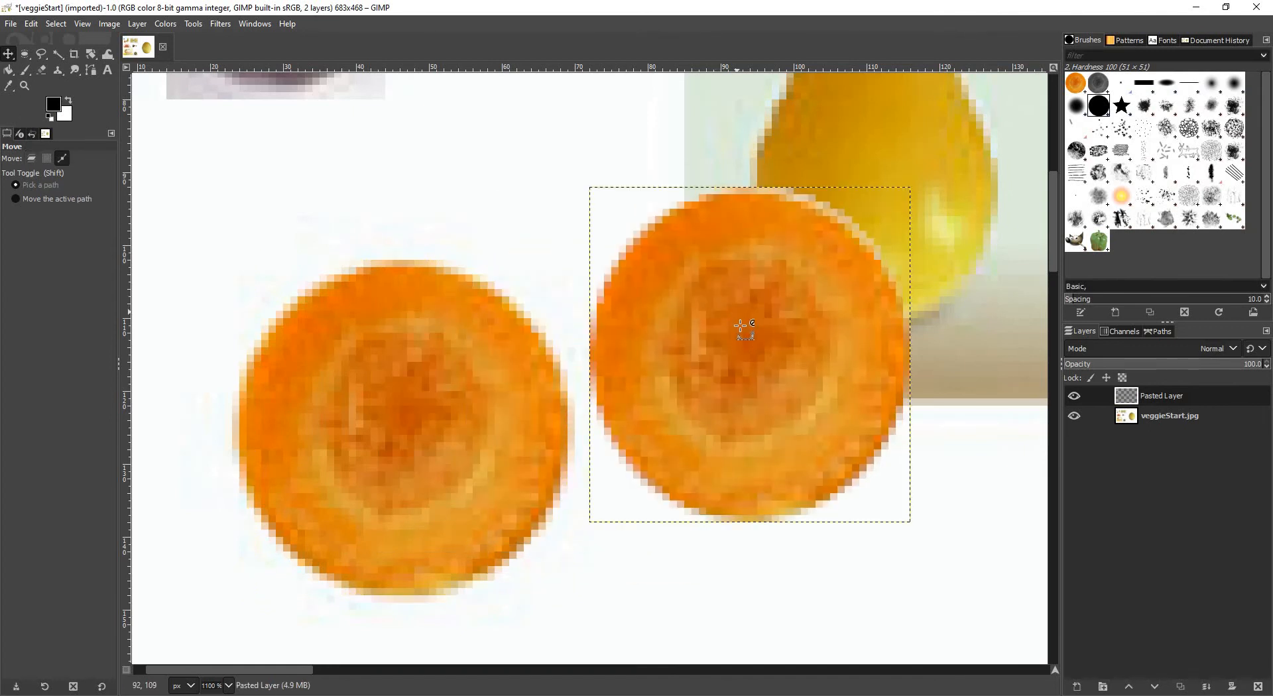
scroll(741, 327, down, 8)
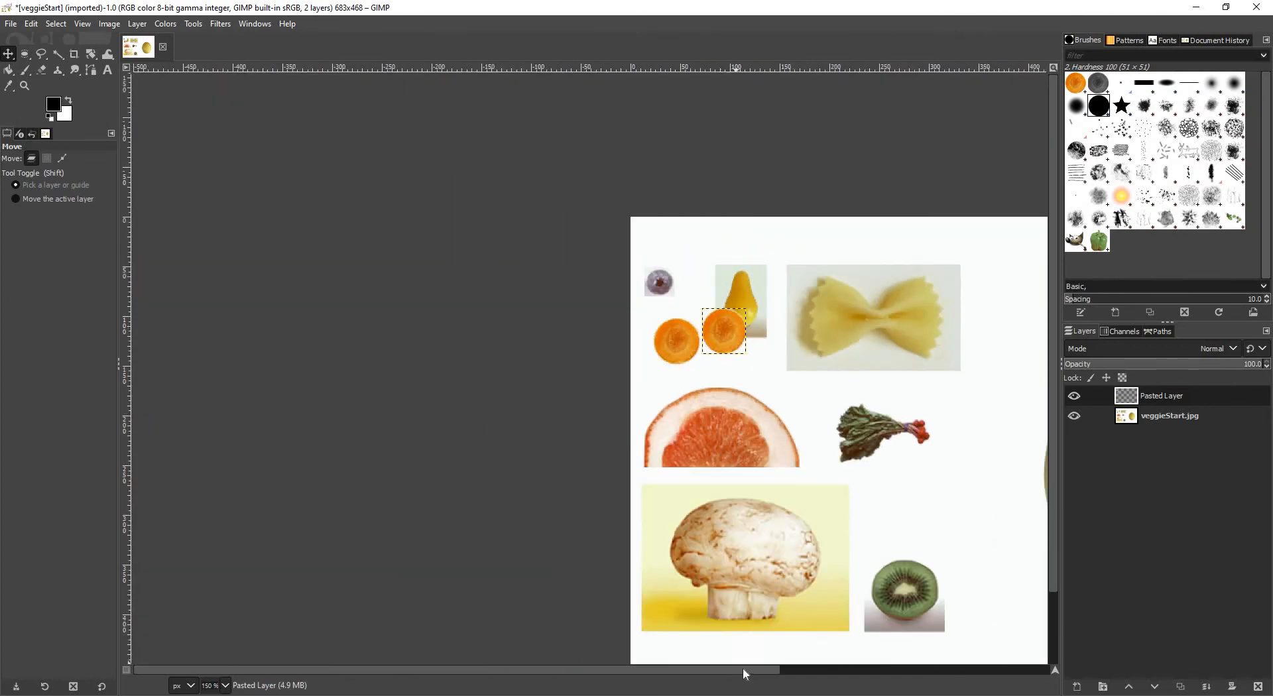
drag(743, 670, 995, 671)
drag(334, 333, 721, 444)
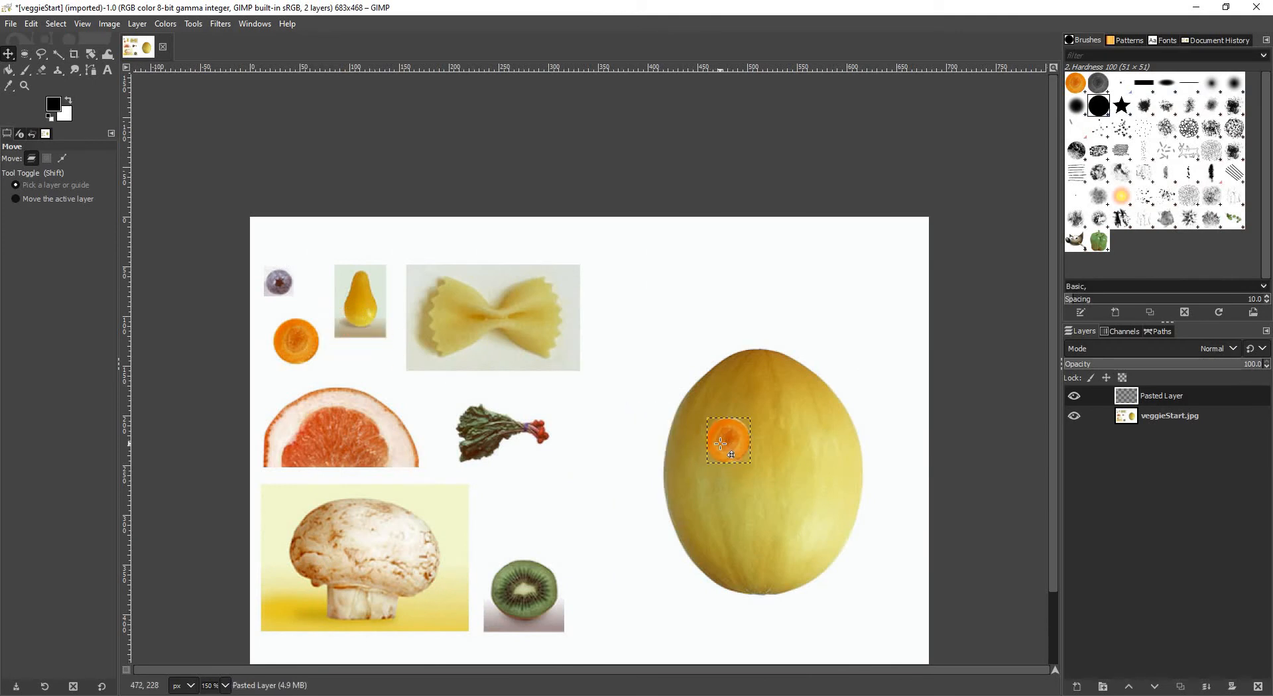
- Duplicate the carrot slice layer and move the copy to the right, level with the first, as the second eye
right_click(1152, 398)
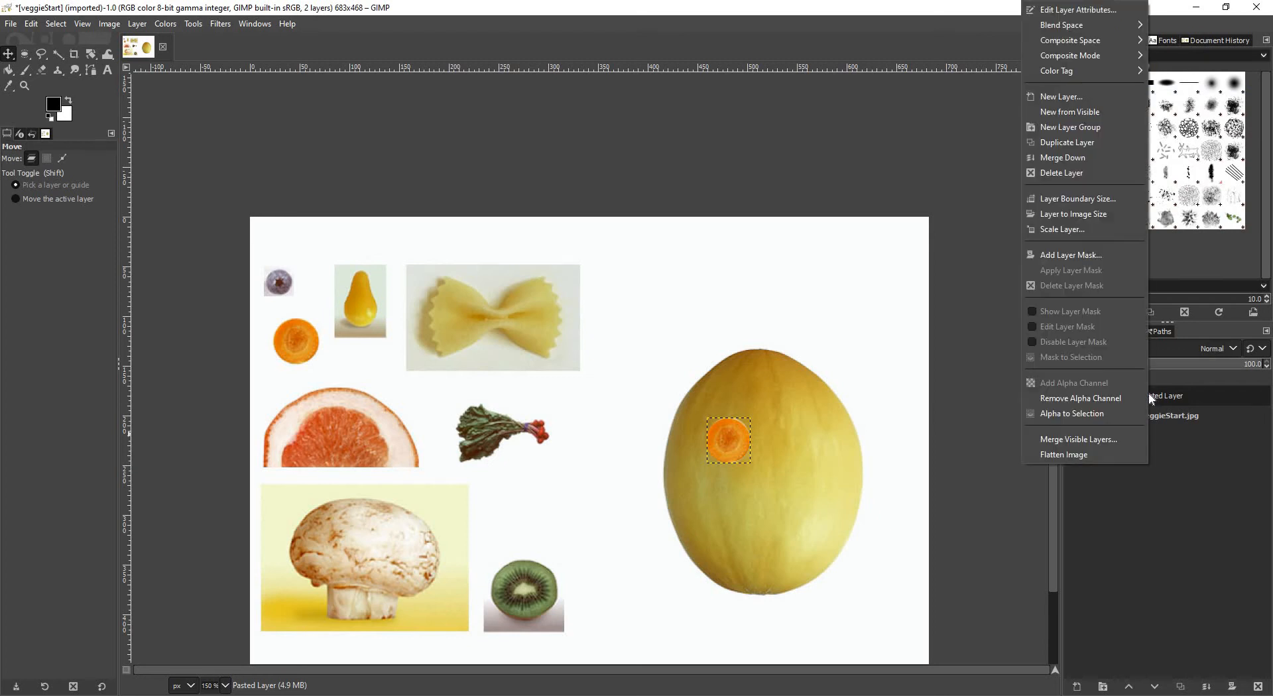
click(1097, 143)
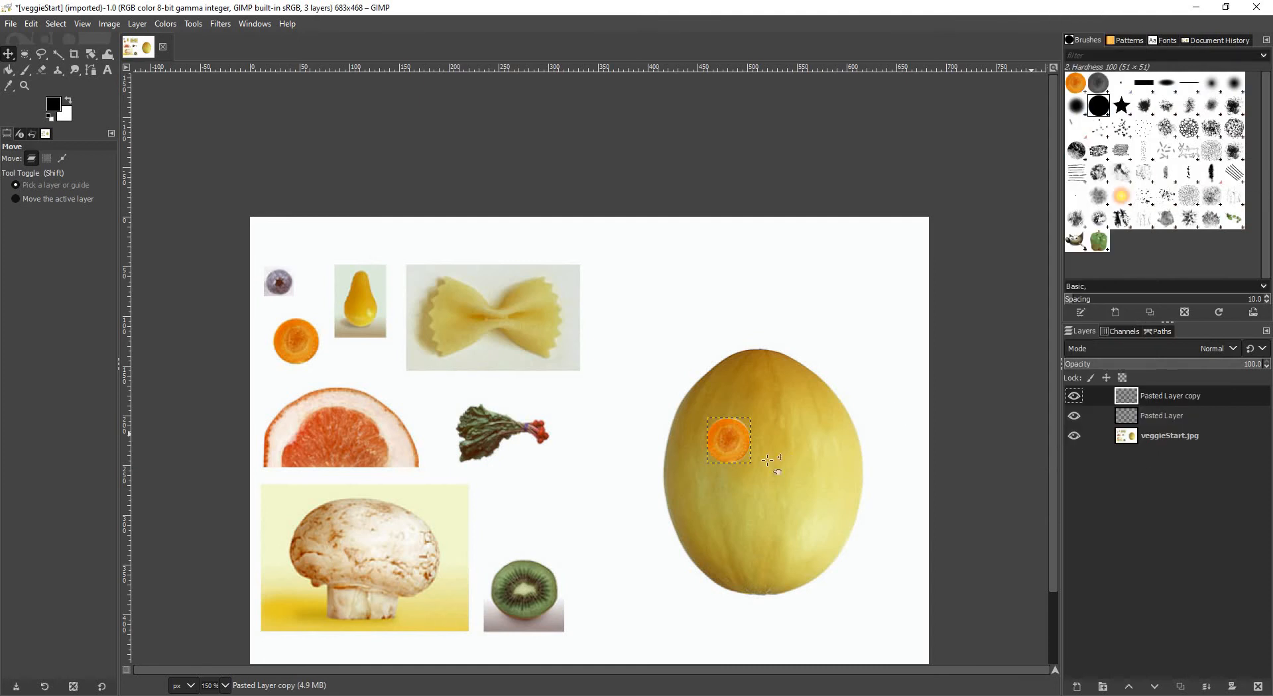
drag(726, 443, 794, 448)
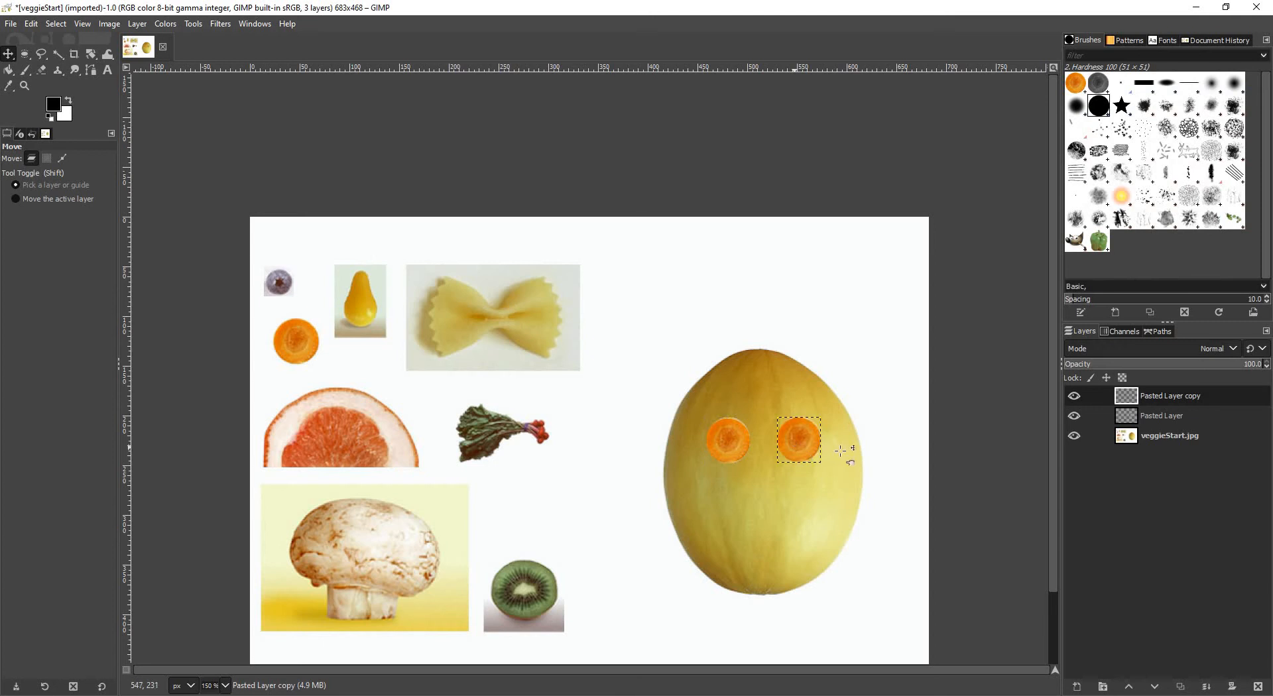
- Rename the first carrot slice layer LeftEye and its copy RightEye
double_click(1153, 416)
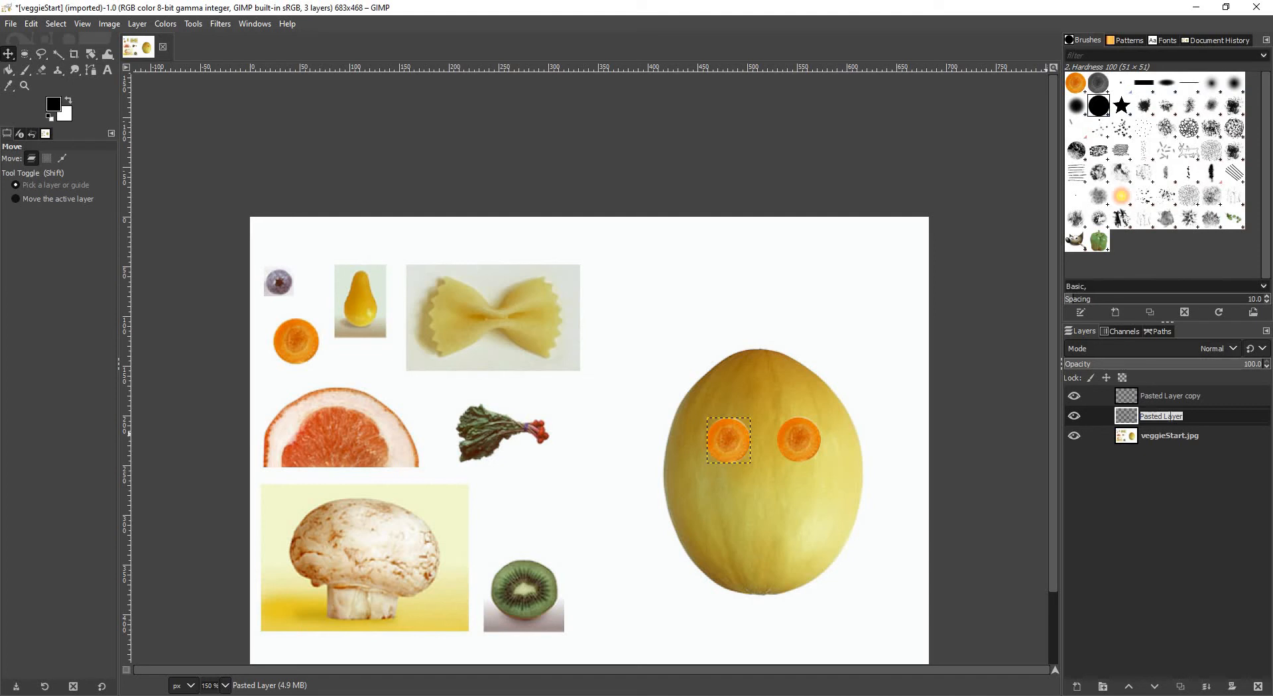
text(LeftEye)
key(Return)
double_click(1161, 396)
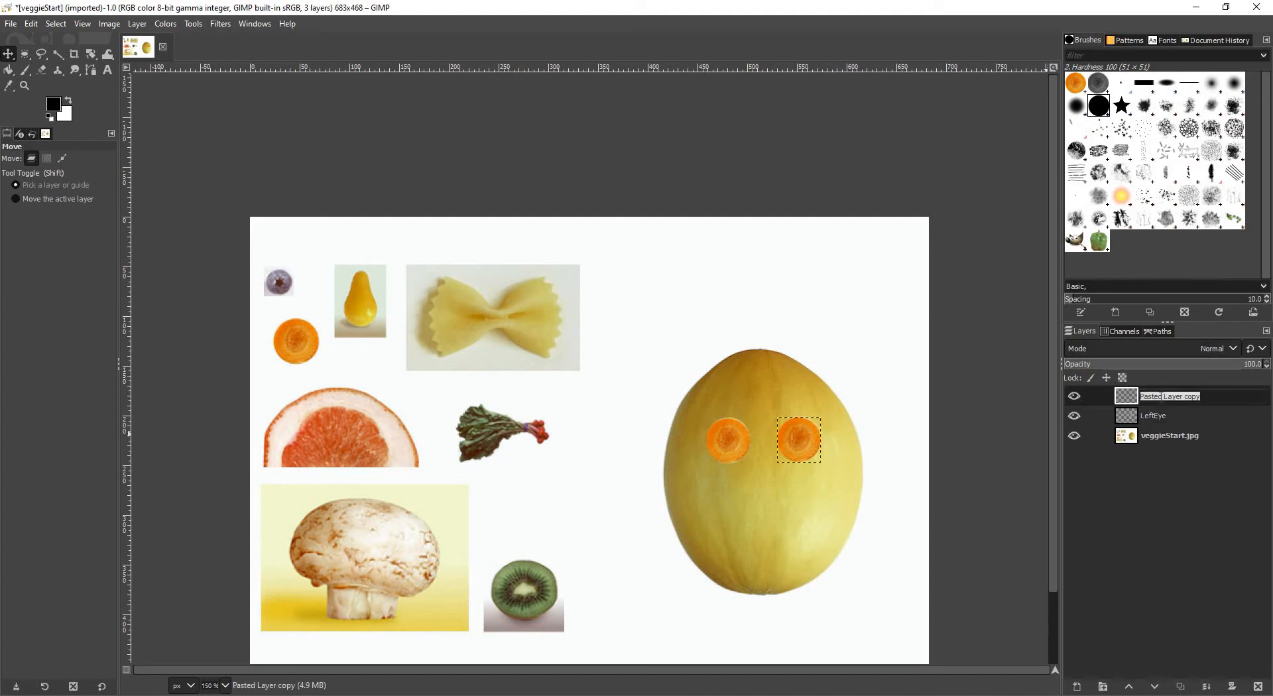
text(RightEye)
key(Return)
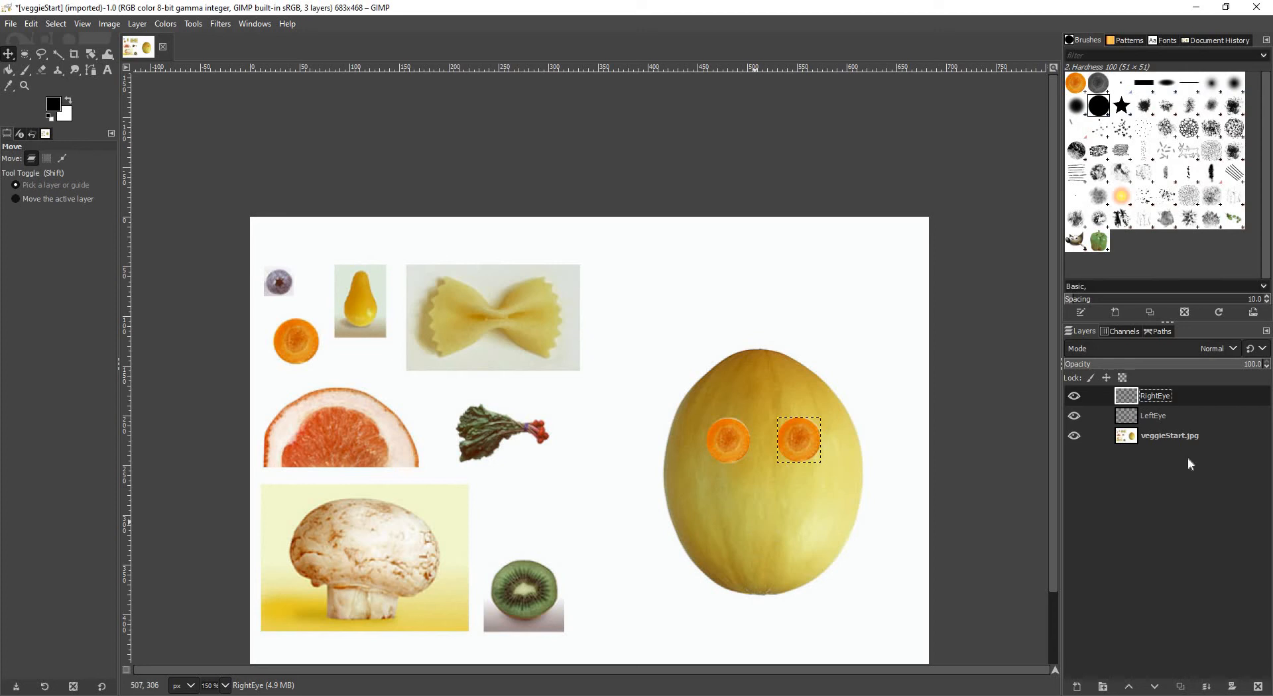
- On the veggieStart.jpg layer, fit an elliptical selection of about 156 × 156 px around the grapefruit's curved edge, starting at about 13, 171
click(1152, 441)
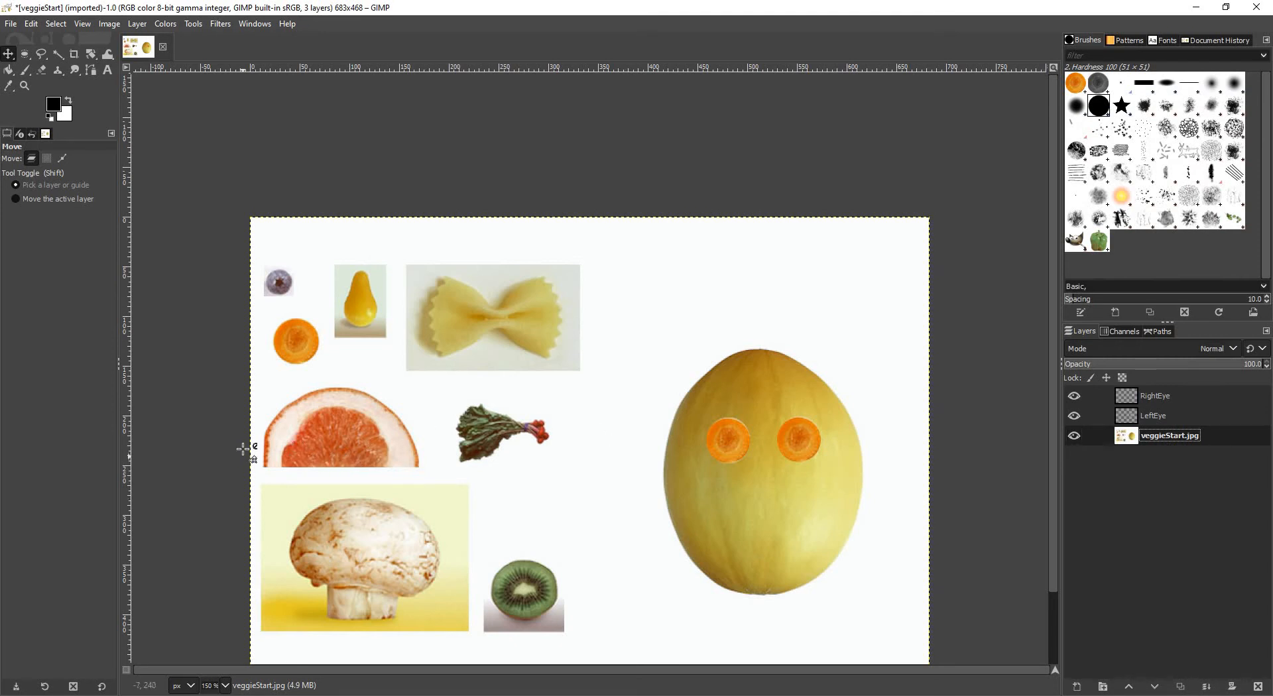
scroll(242, 449, up, 3)
scroll(242, 449, up, 1)
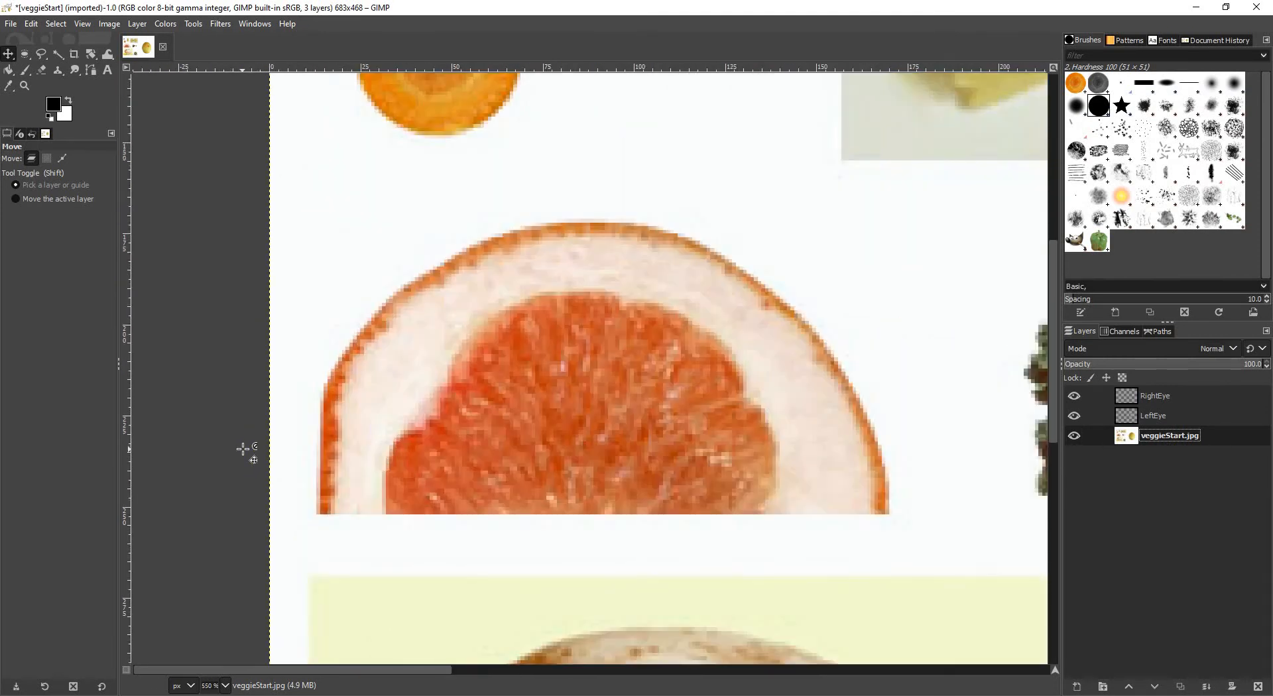
click(25, 54)
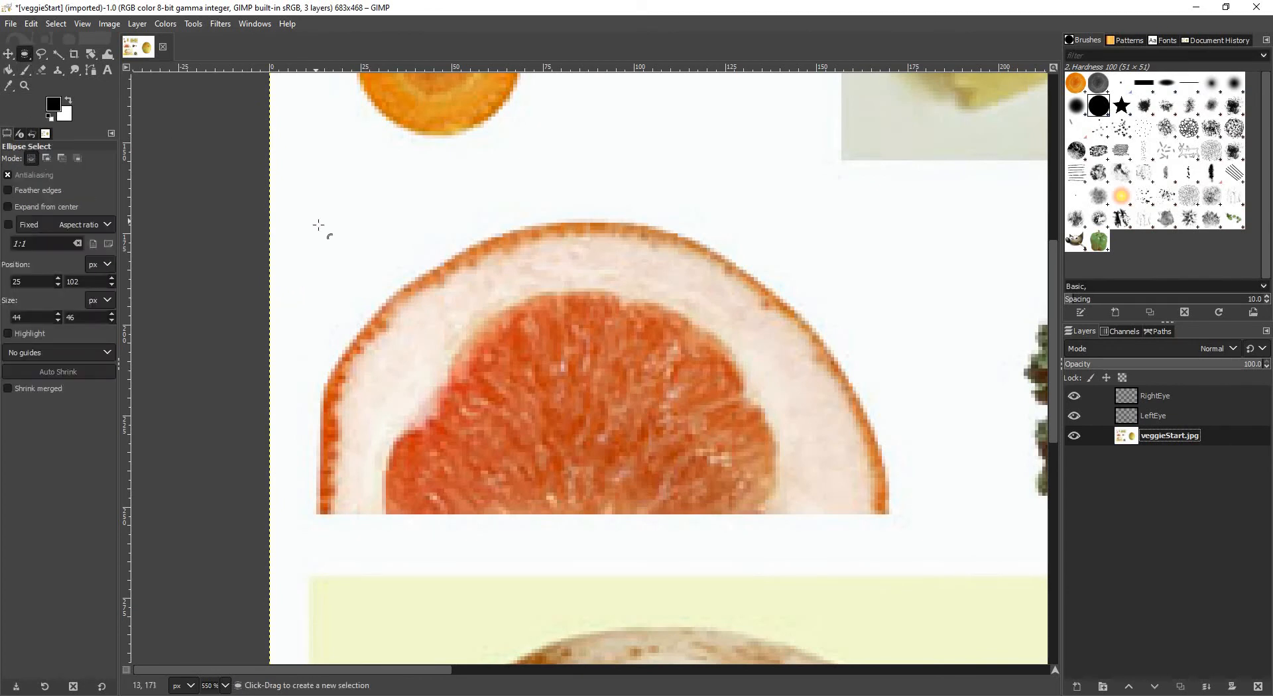
drag(316, 219, 885, 663)
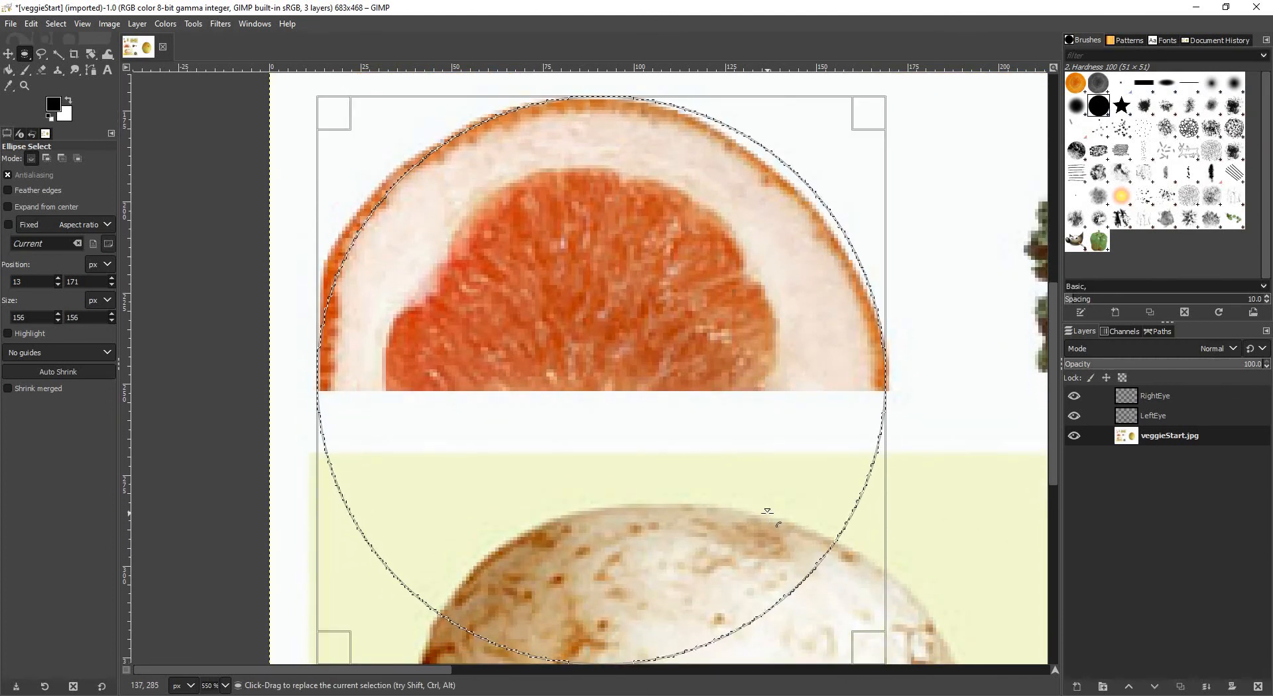
scroll(767, 514, down, 1)
click(783, 472)
scroll(687, 411, up, 1)
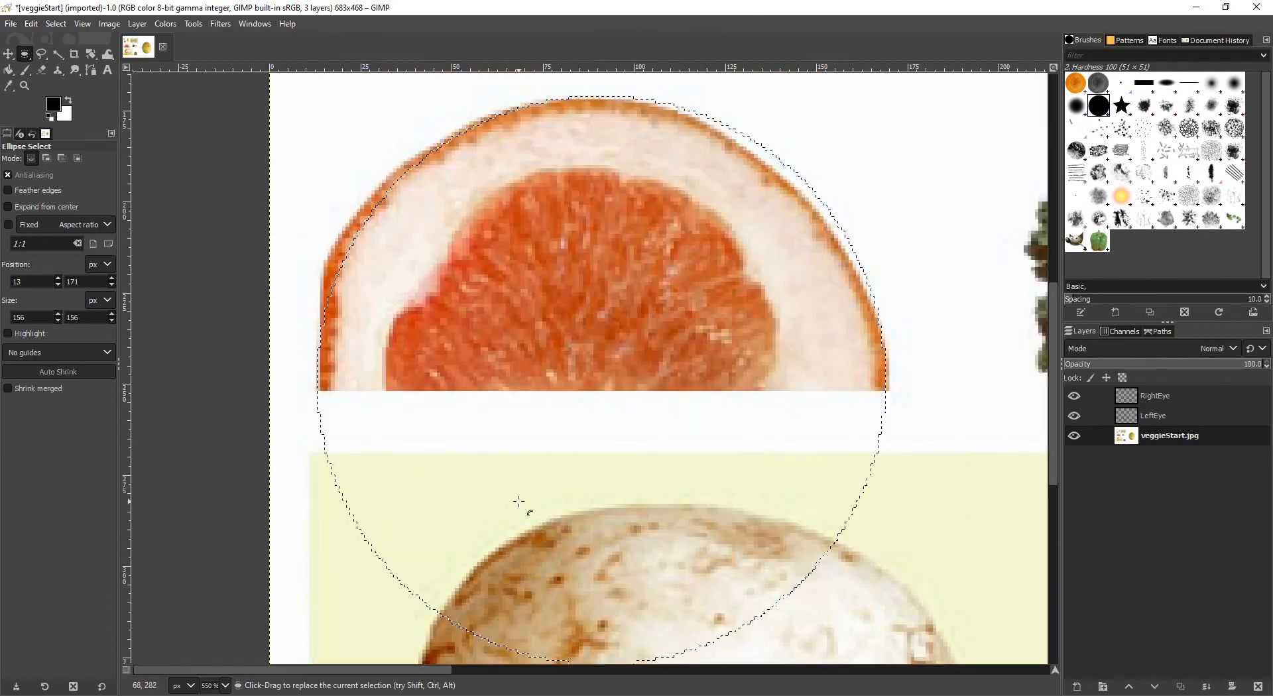
- Subtract a rectangle of about 176 × 75 px, starting at about 6, 253, from the selection below the grapefruit's flat edge
click(27, 58)
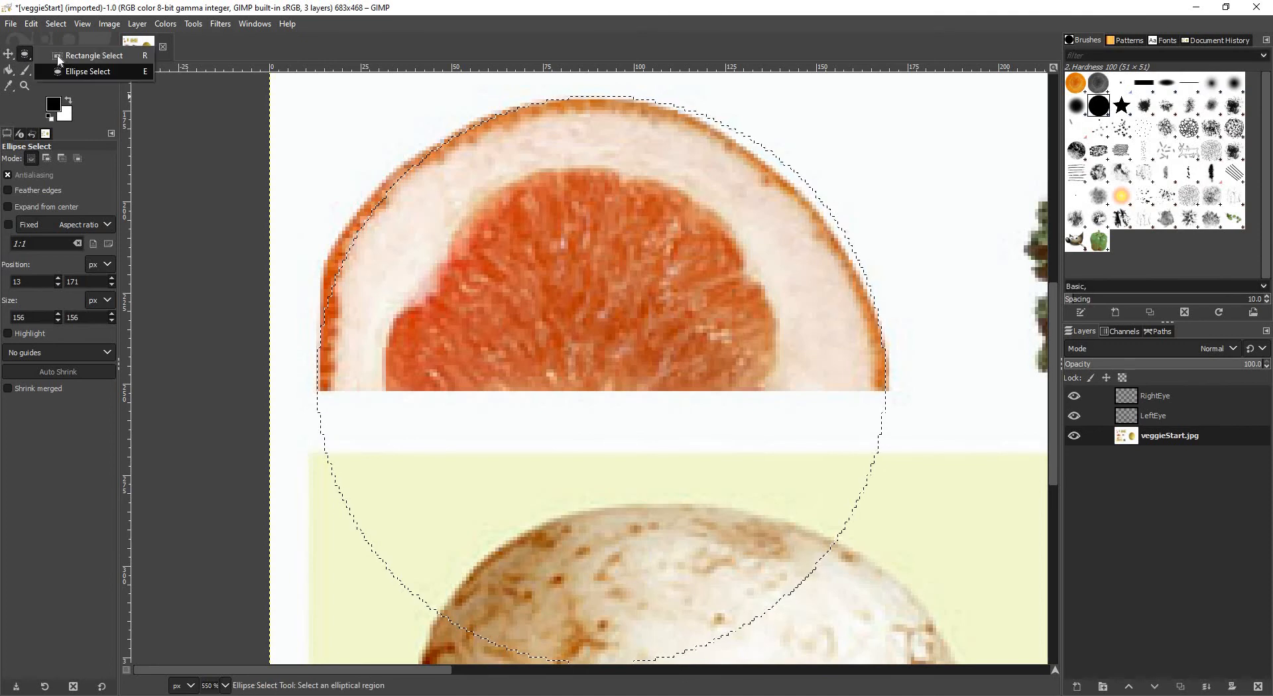
click(100, 58)
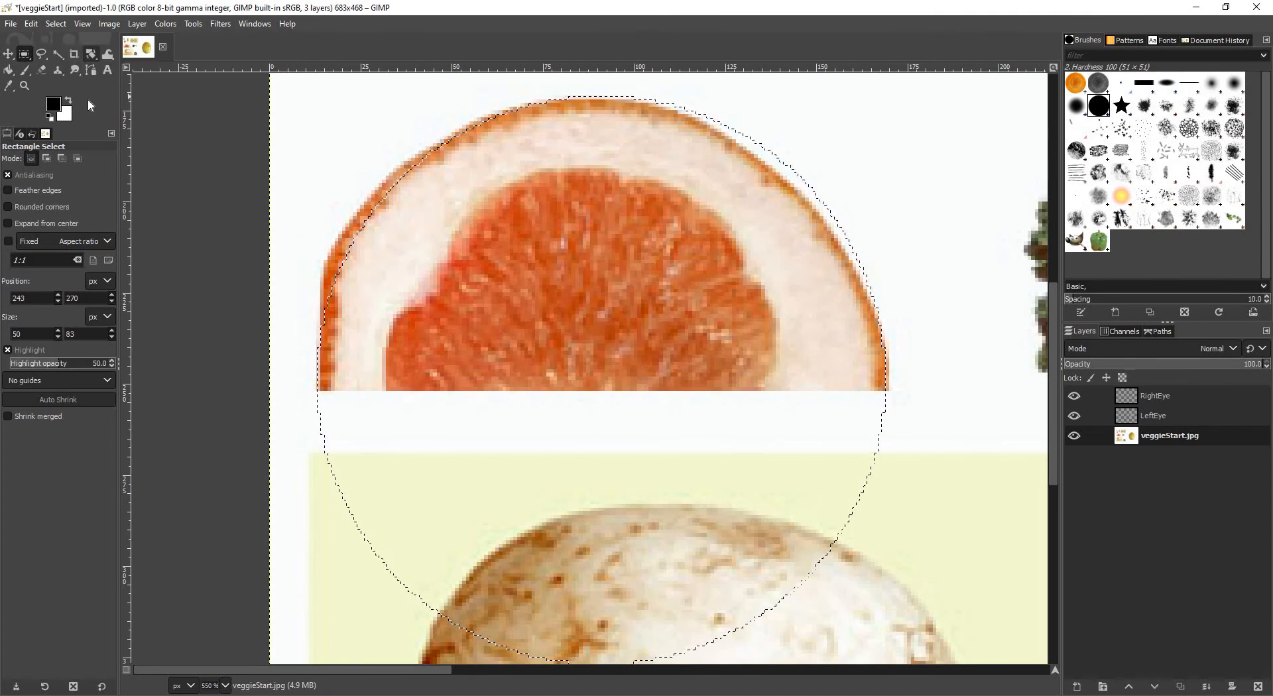
click(61, 159)
drag(291, 394, 934, 658)
key(Return)
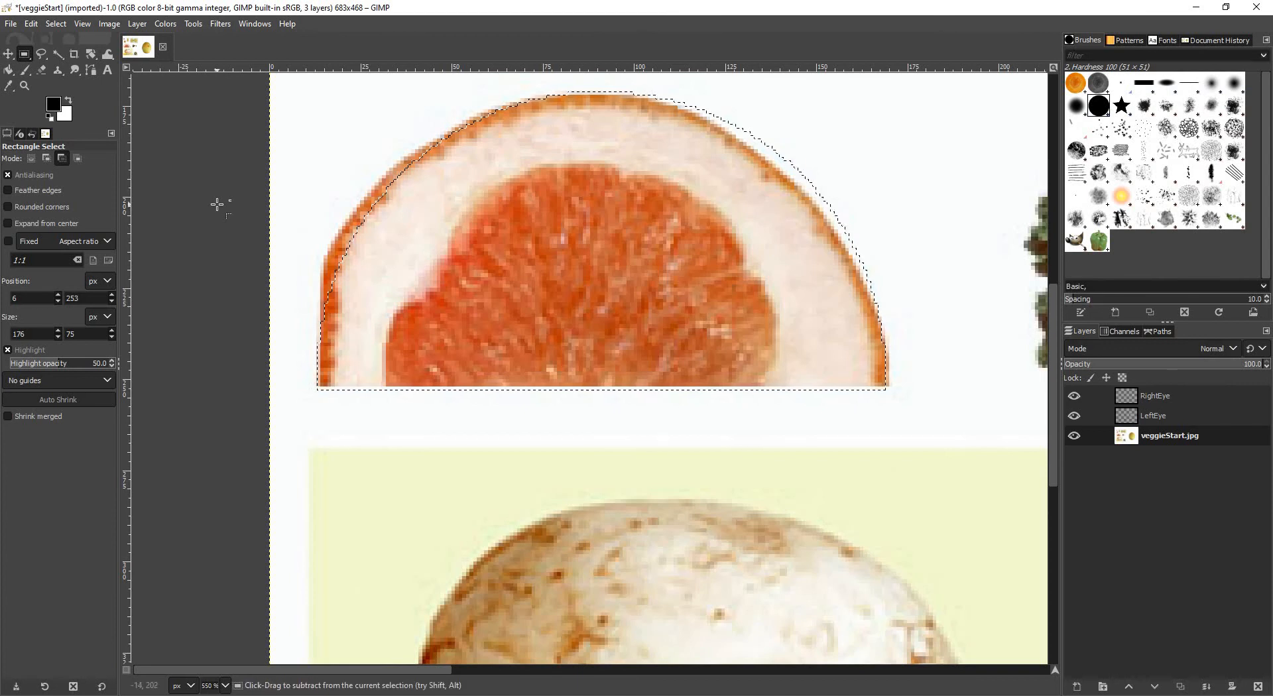
- Copy the selected grapefruit half, paste it, and turn the floating selection into a new layer
key(ctrl+c)
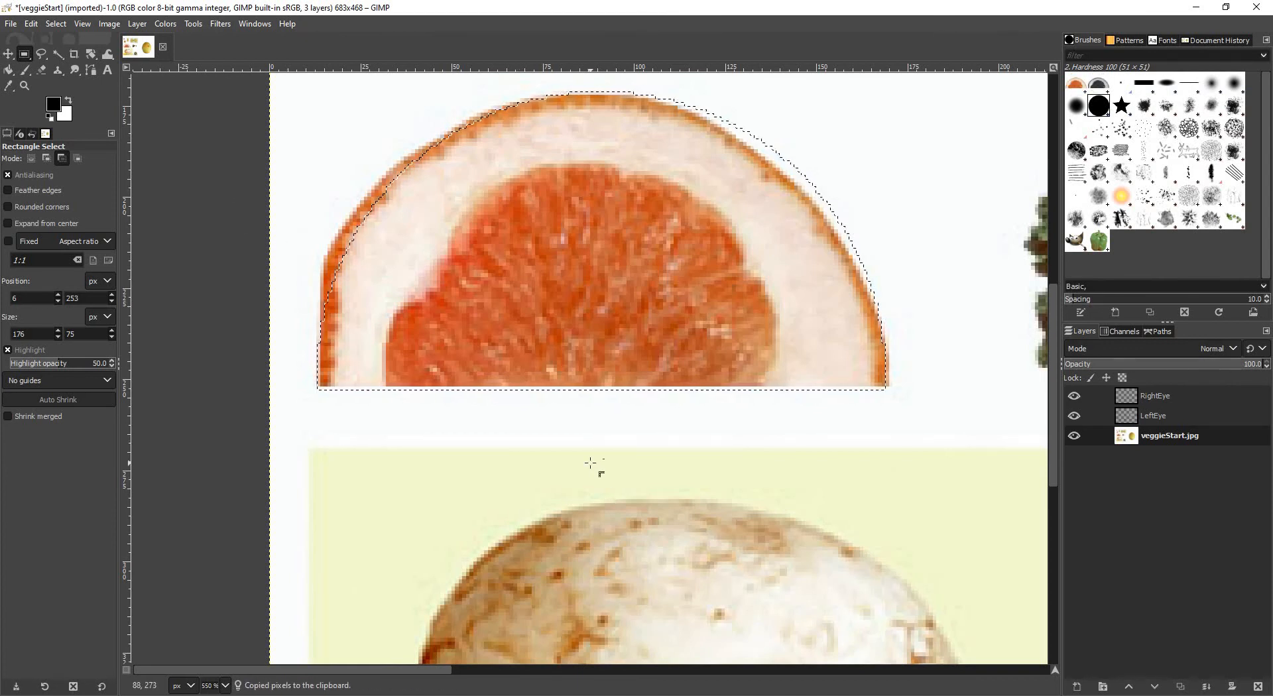
key(ctrl+v)
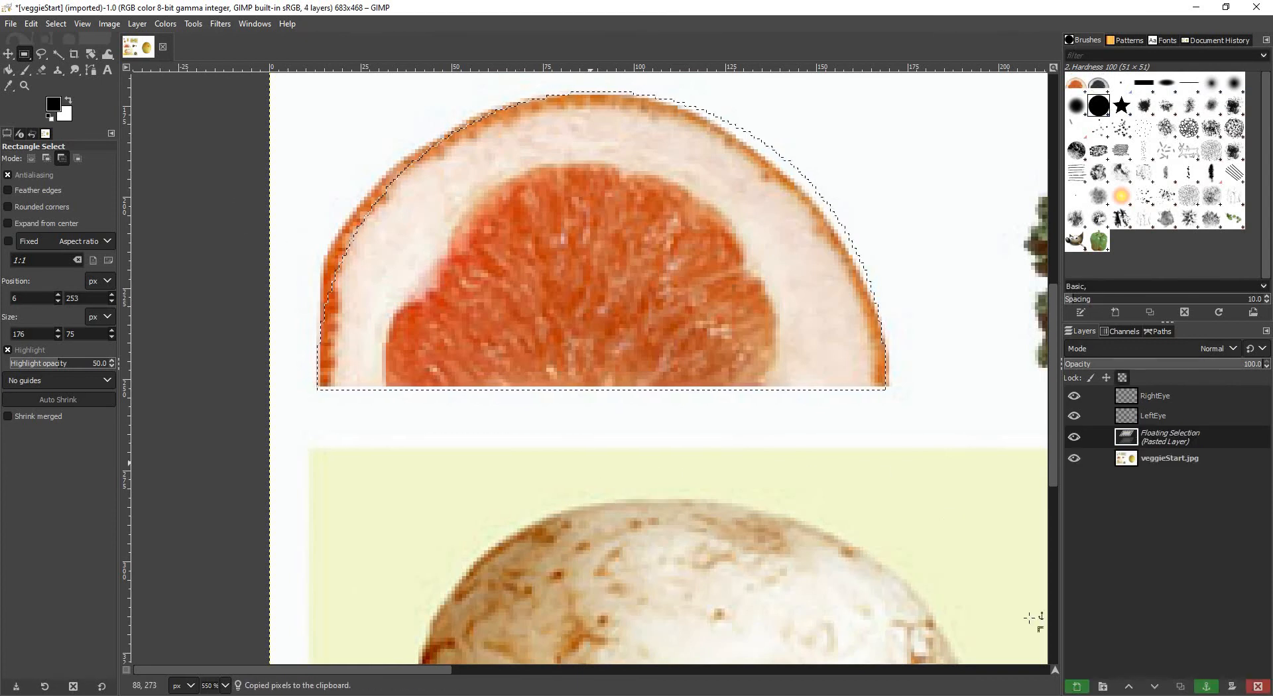
click(1080, 690)
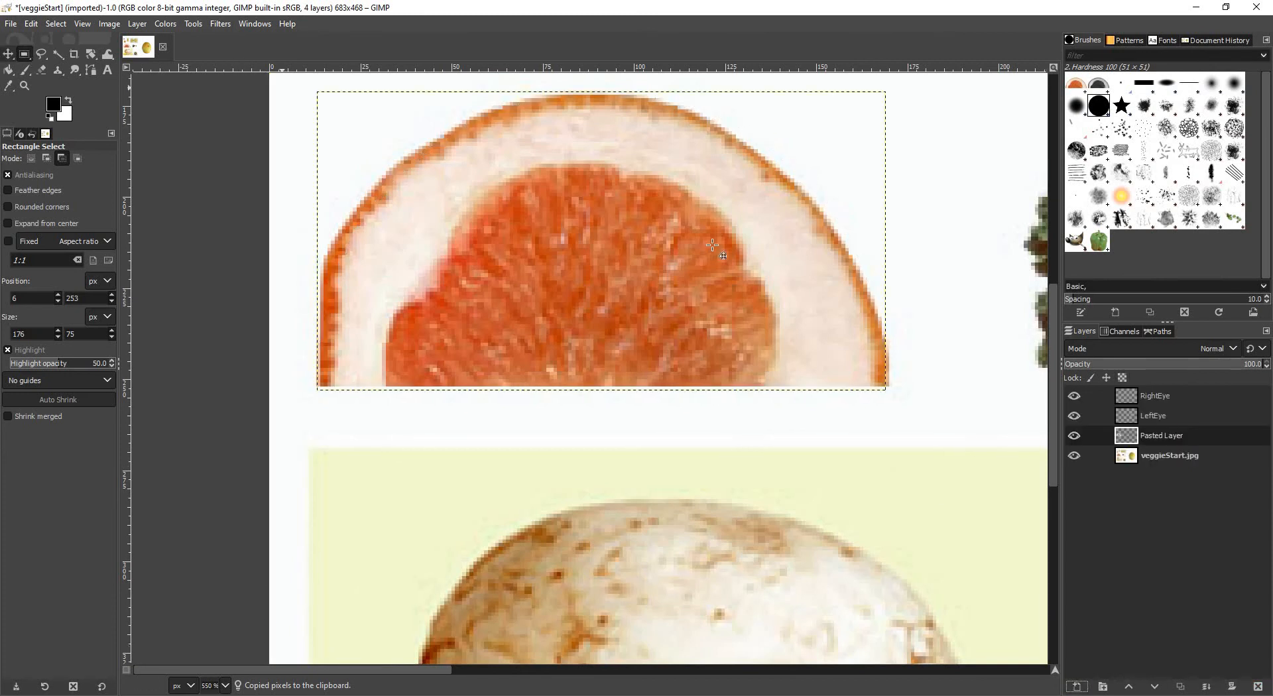
- Move the pasted grapefruit half onto the lower part of the melon, beneath the carrot eyes
key(m)
drag(749, 297, 883, 438)
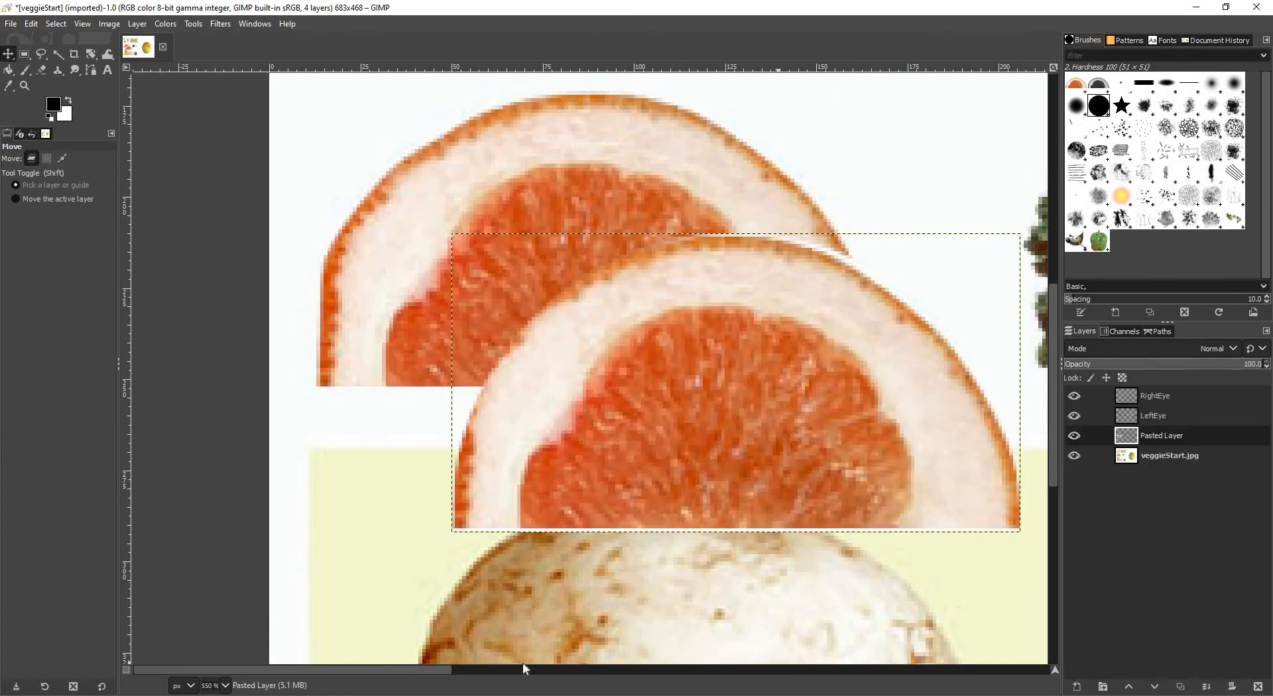
click(464, 672)
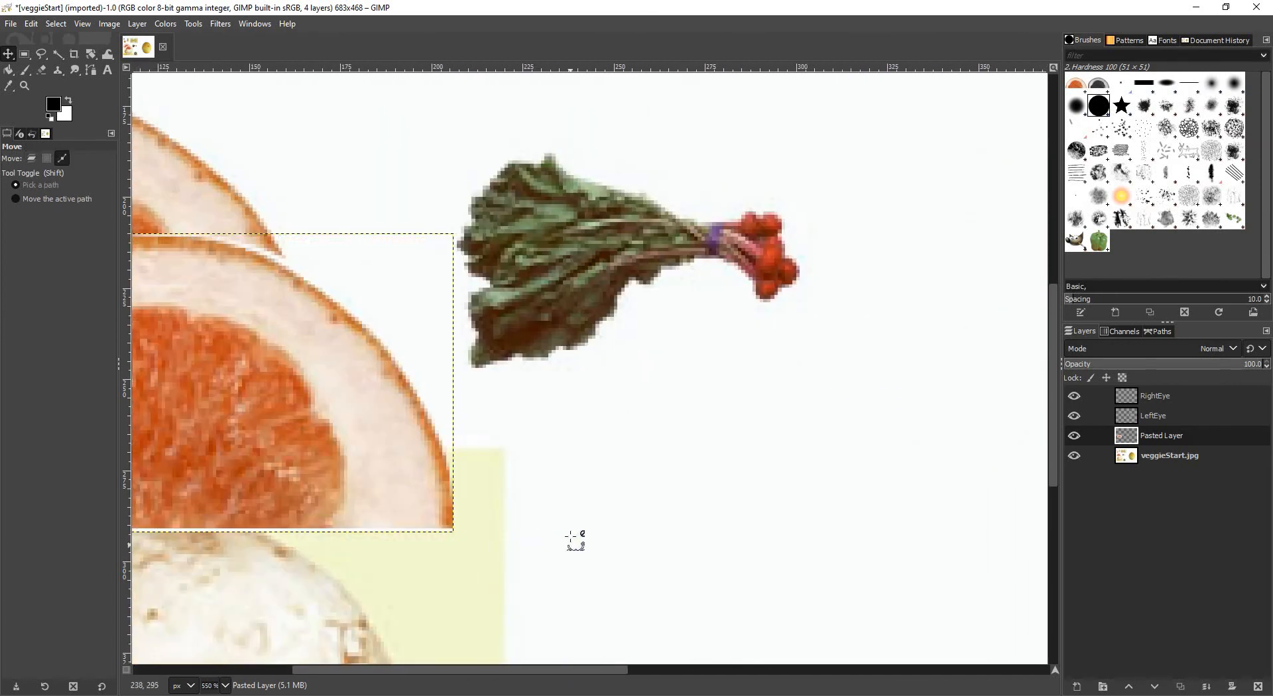
scroll(576, 541, down, 4)
drag(480, 506, 869, 564)
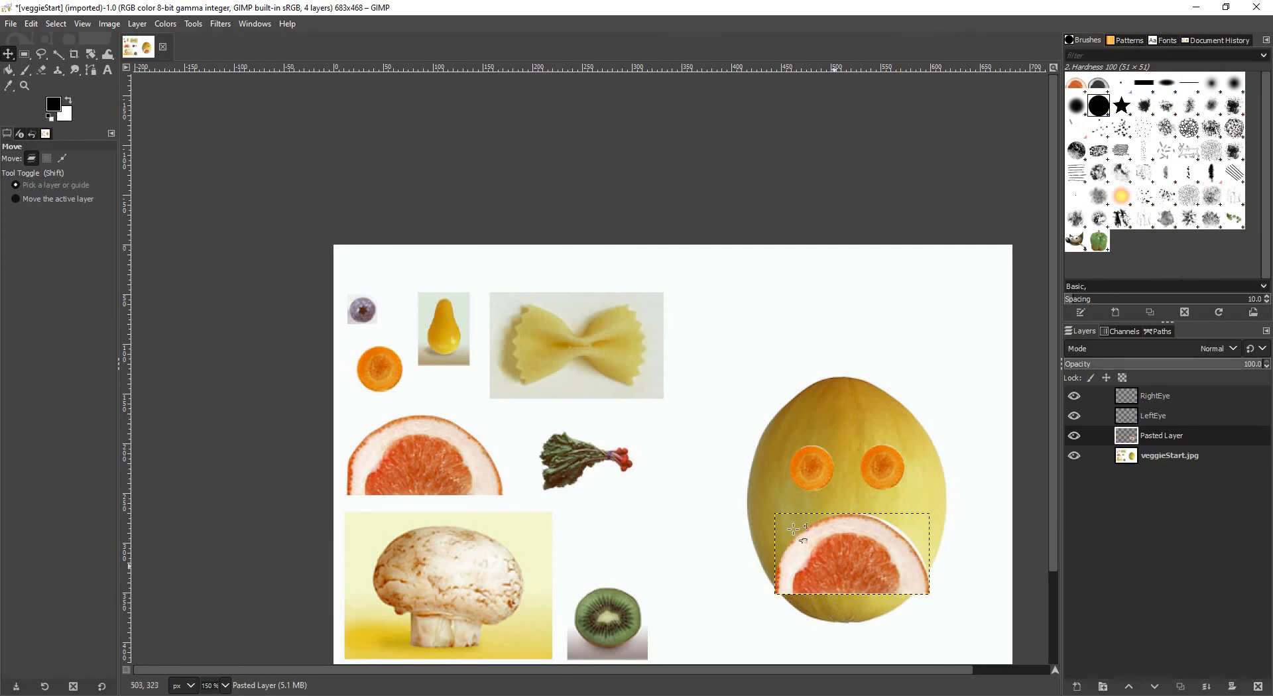
- Rotate the grapefruit layer on the melon about -179° so its flat edge faces up like a smile
click(92, 57)
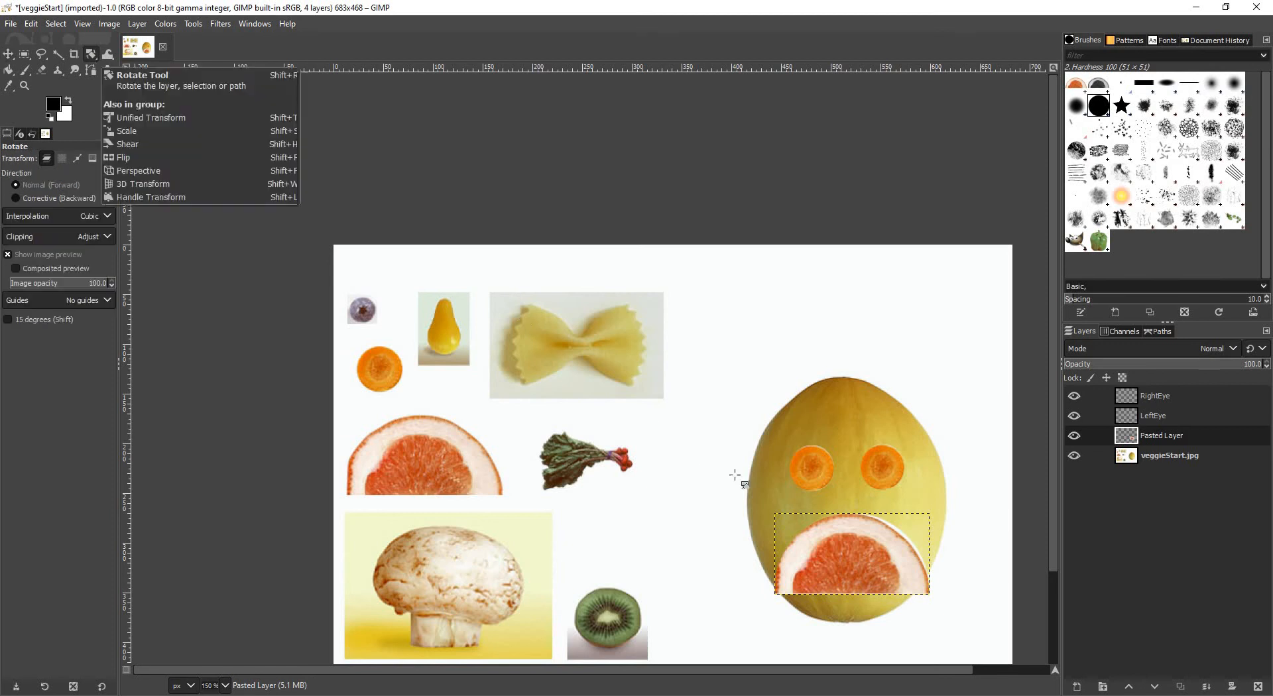
drag(898, 561, 806, 556)
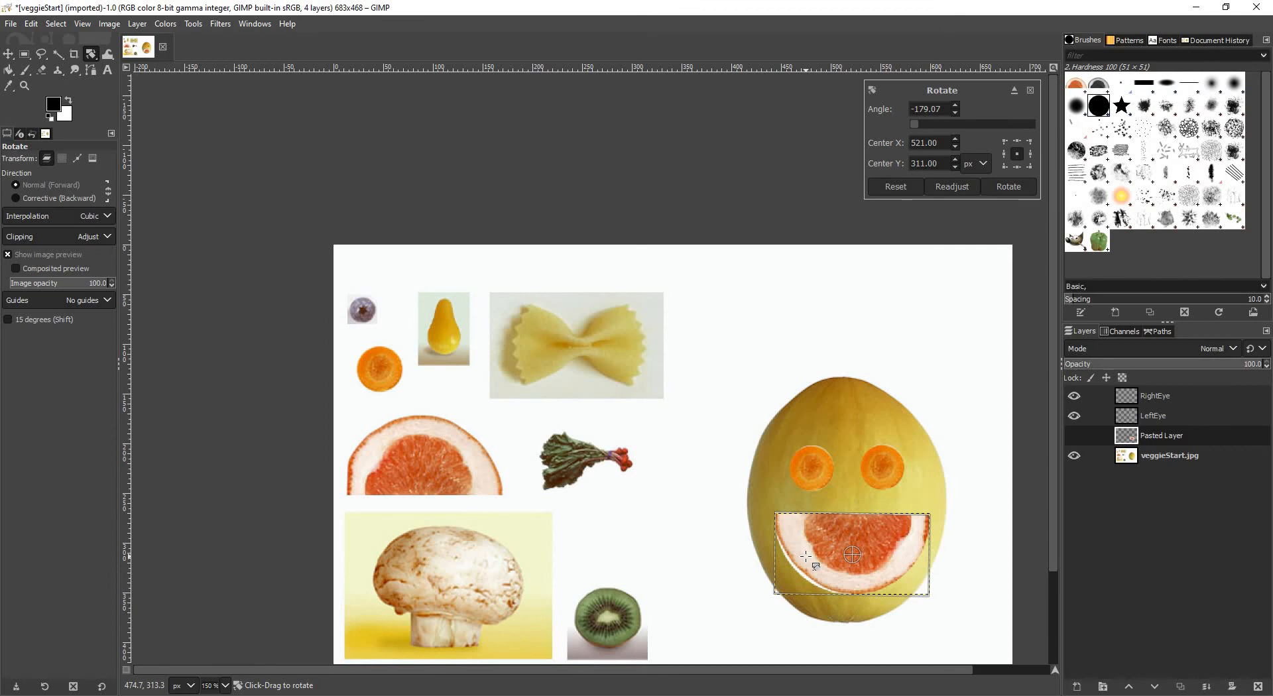
key(Return)
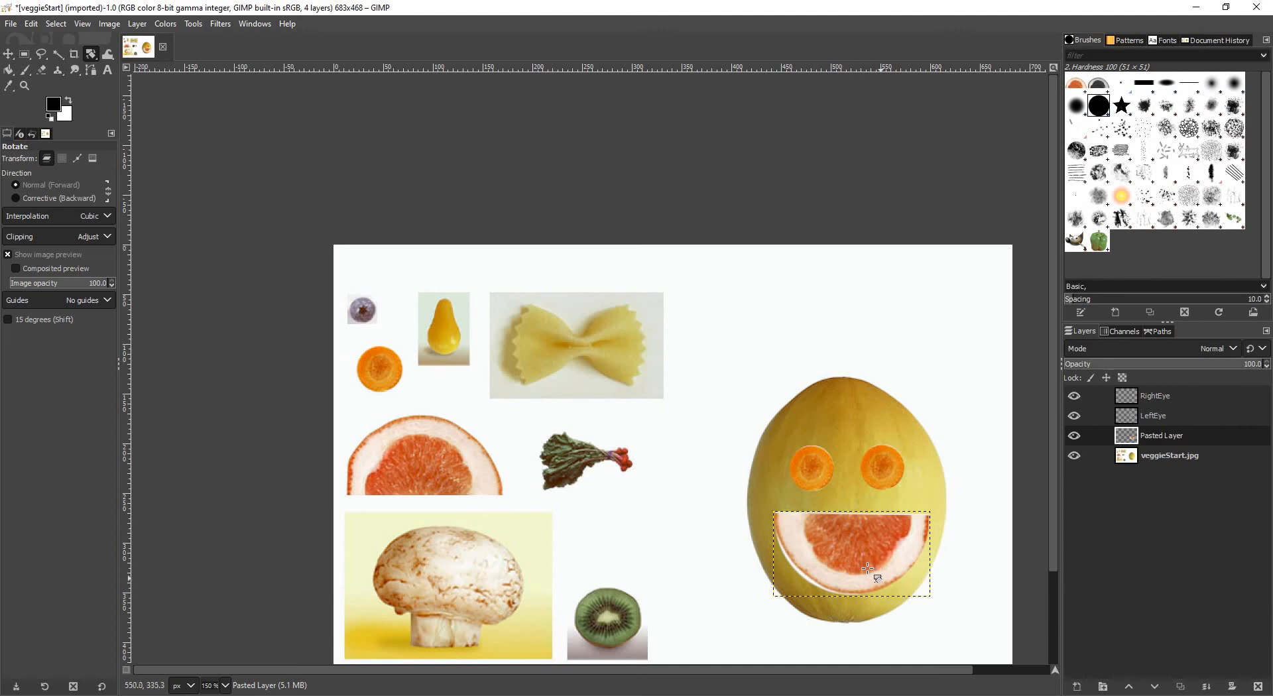
- Scale the grapefruit mouth down proportionally to a little over half its width, keeping it centred low on the melon
click(89, 55)
click(158, 88)
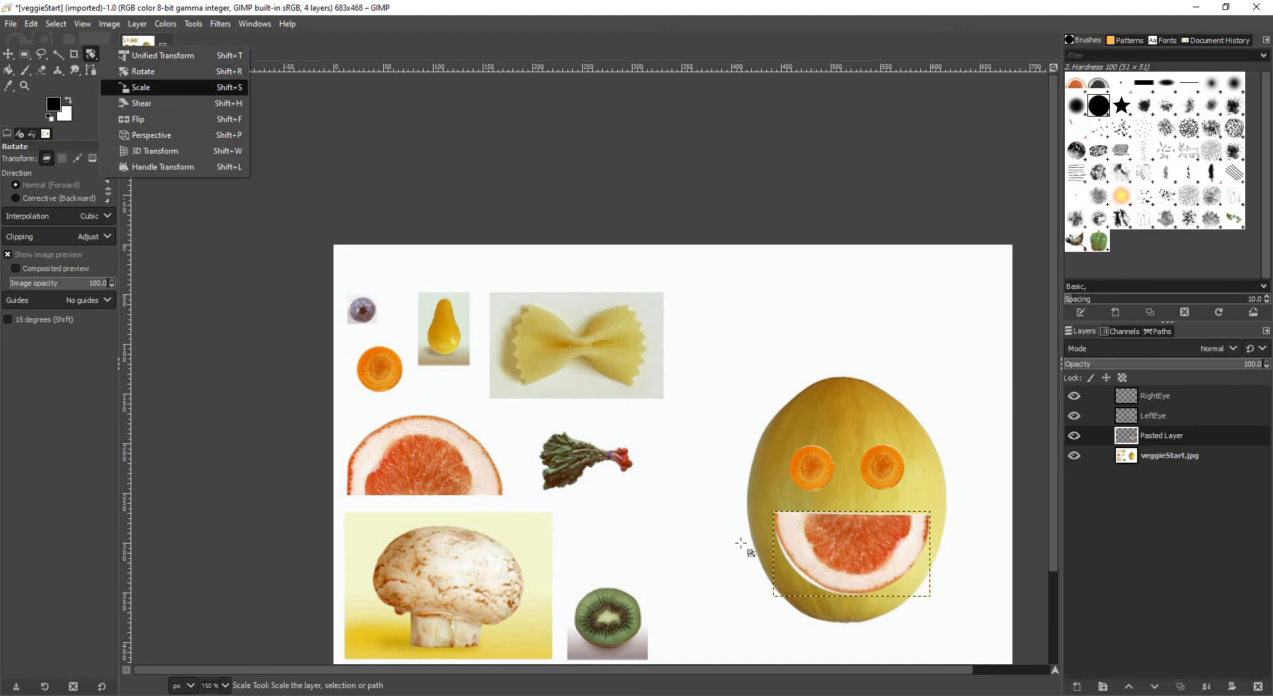
click(814, 555)
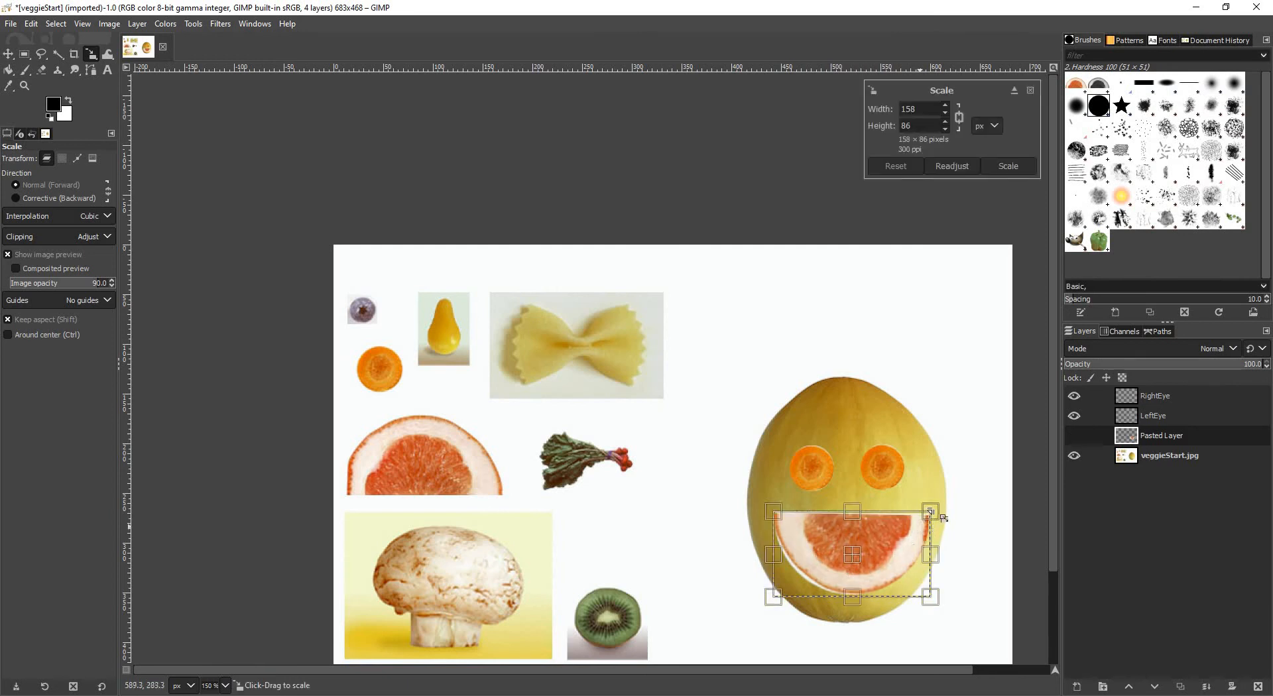
drag(923, 537, 851, 581)
key(Return)
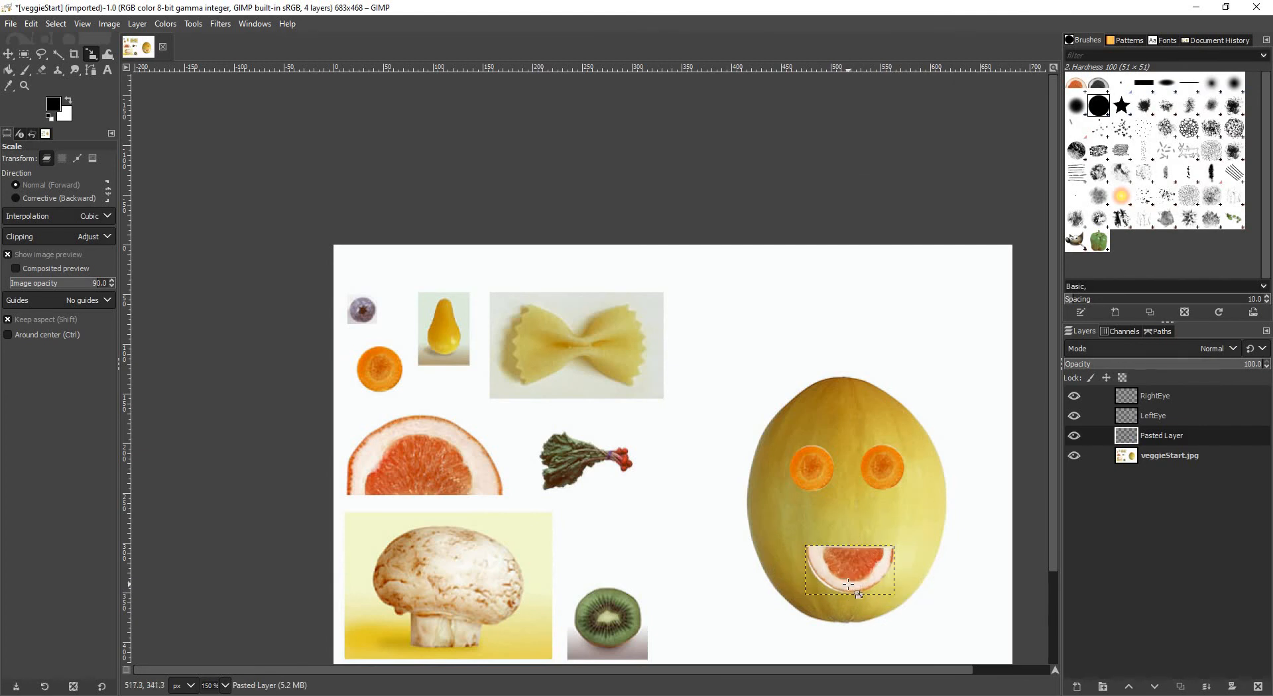
- Select the left half of the bow-tie pasta with Free Select, tracing its curved edges and zigzag end and closing across the pinched centre
click(8, 54)
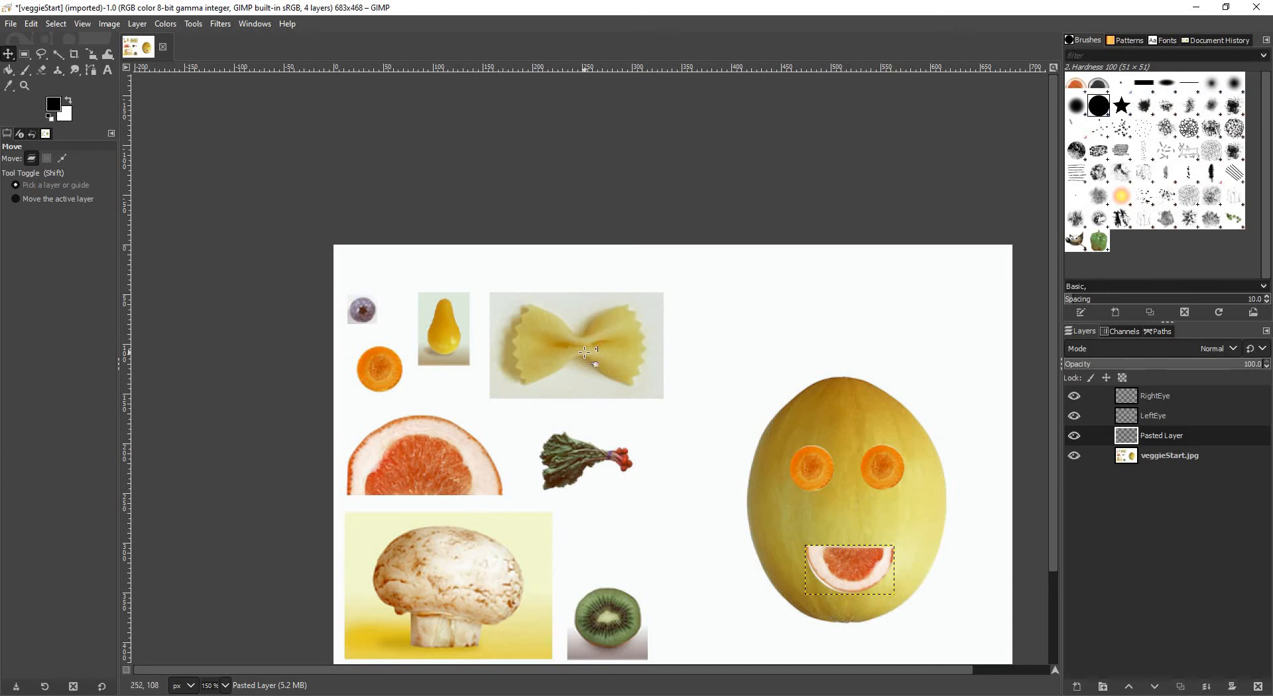
ctrl+scroll(580, 348, up, 2)
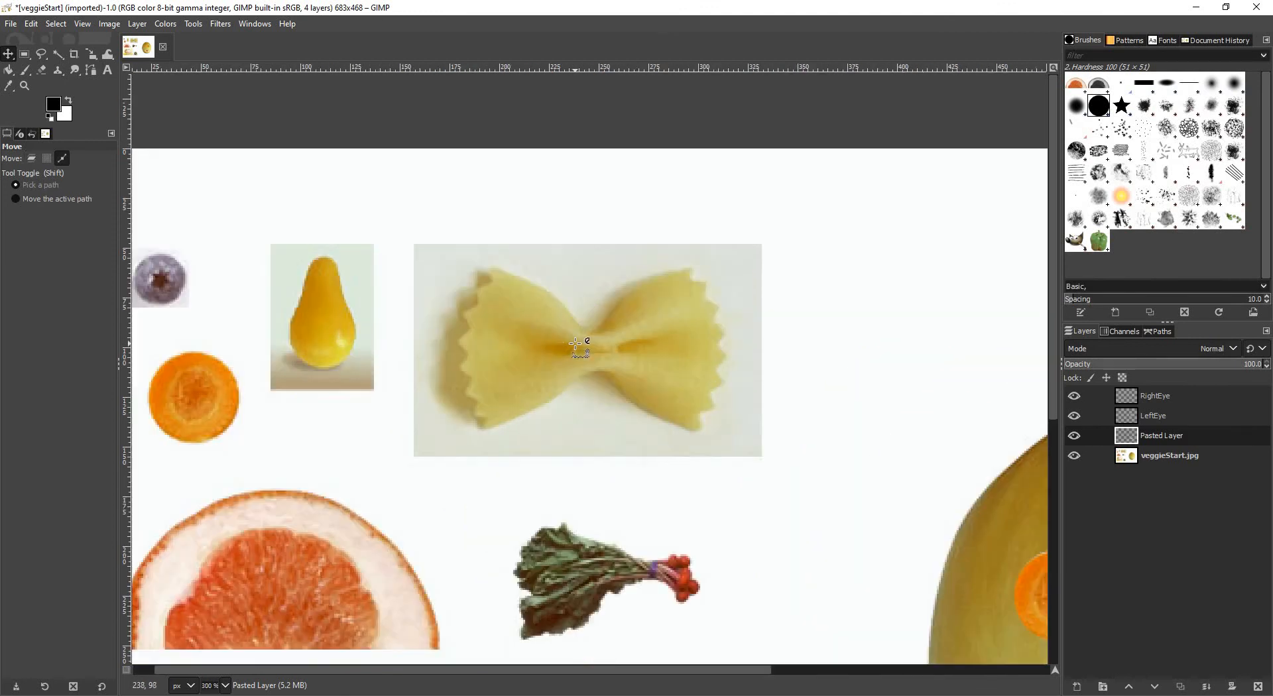
ctrl+scroll(581, 343, up, 2)
ctrl+scroll(299, 314, up, 1)
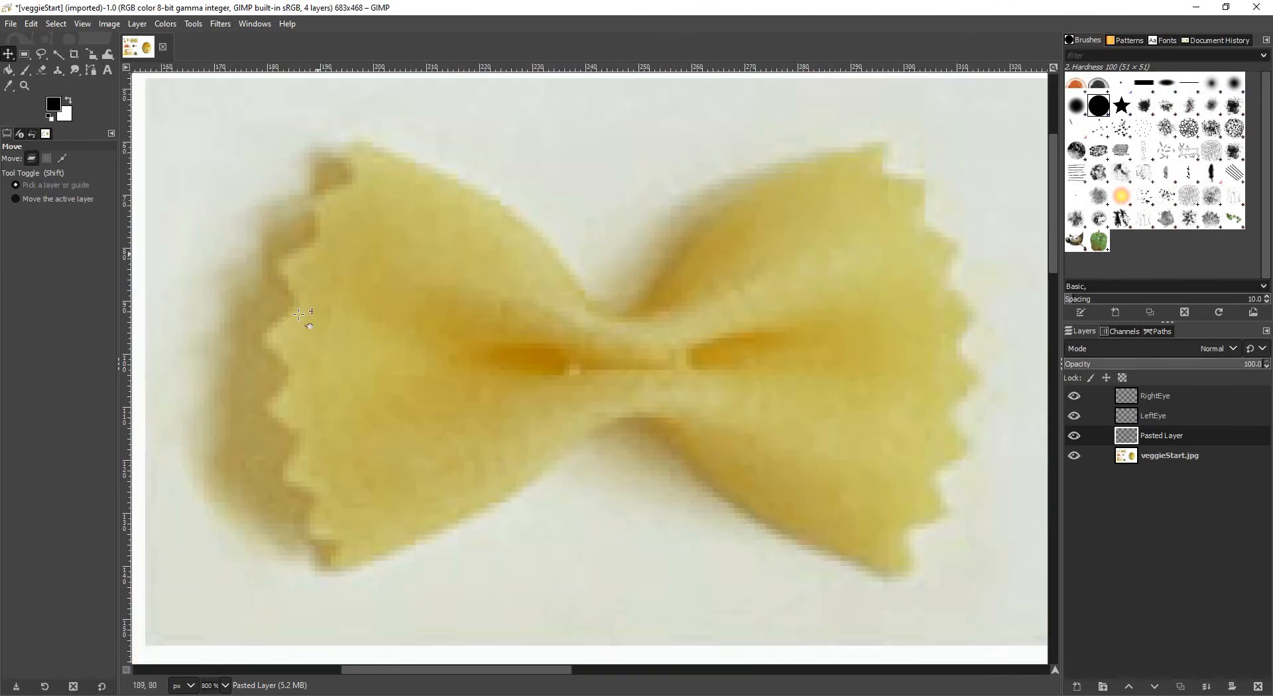
click(45, 59)
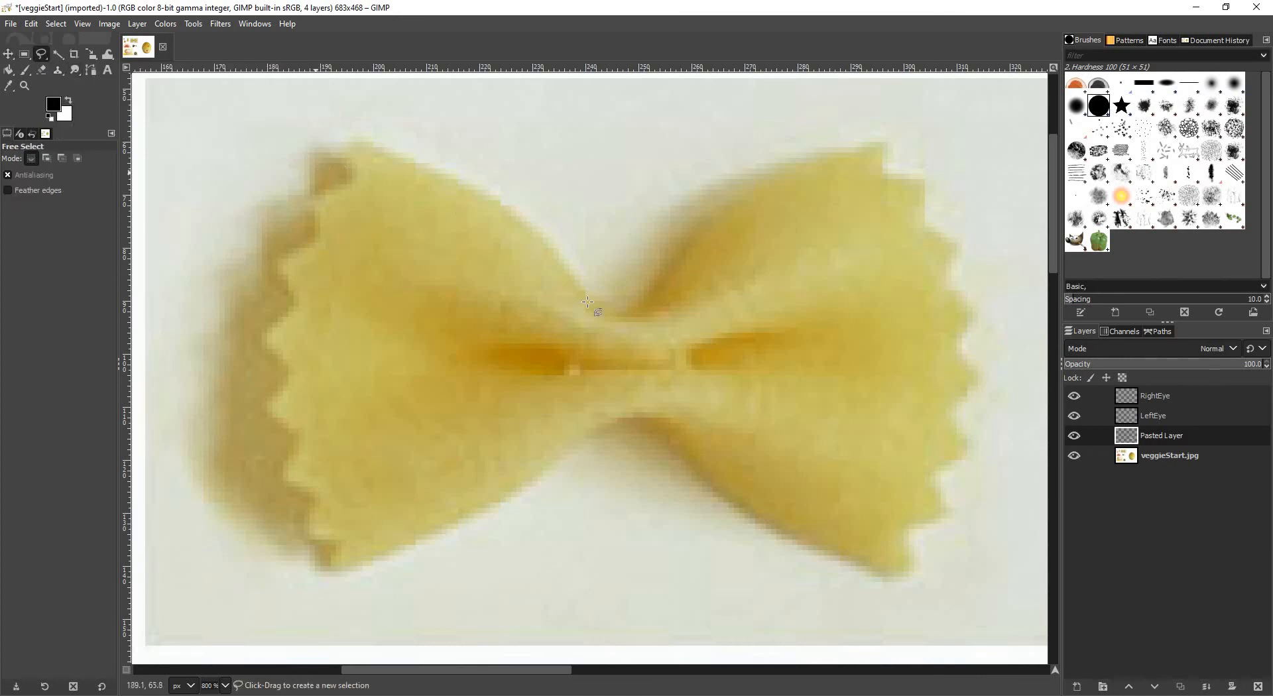
drag(597, 309, 503, 207)
click(420, 164)
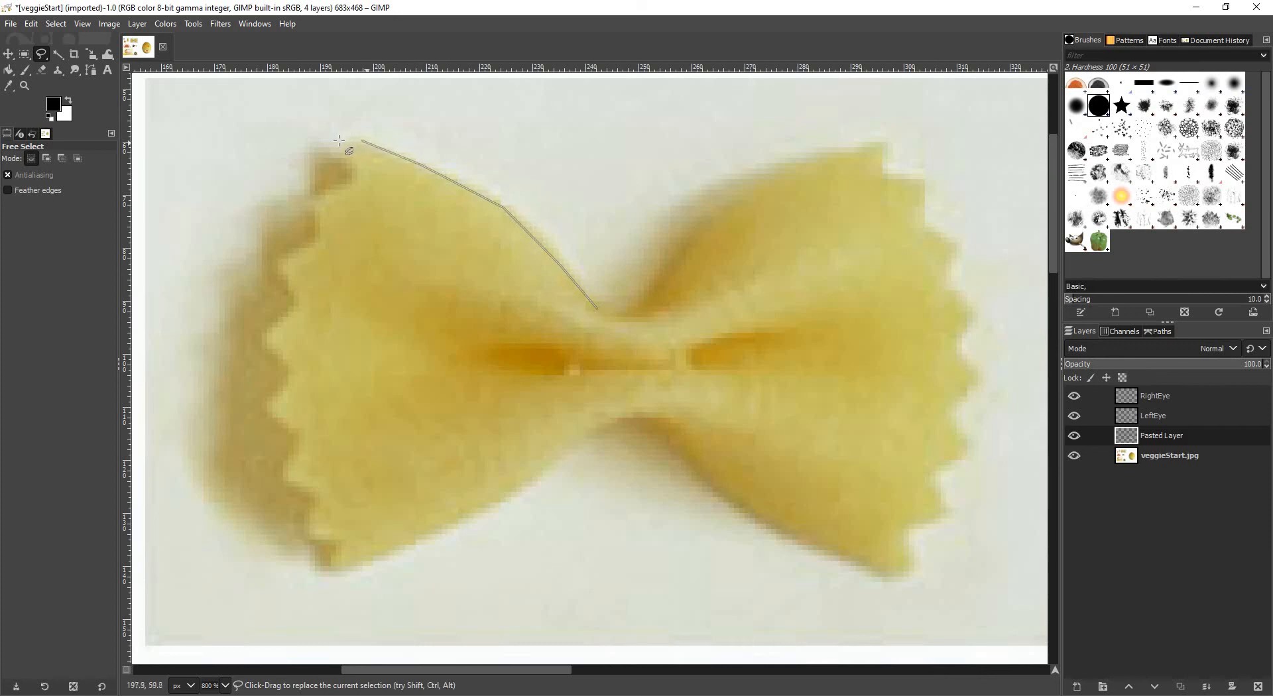
click(339, 141)
click(361, 179)
click(310, 201)
click(321, 240)
click(277, 266)
click(301, 305)
click(264, 341)
click(294, 374)
click(263, 412)
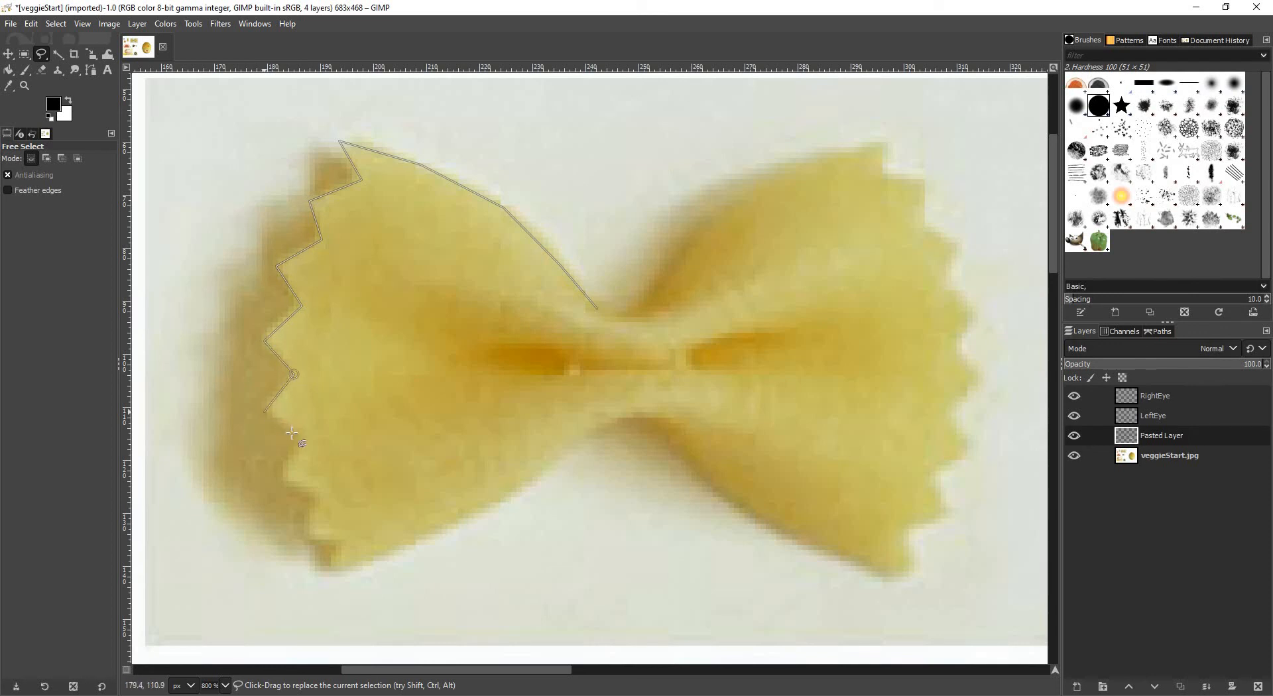
click(297, 434)
click(282, 475)
click(316, 500)
click(305, 530)
click(331, 569)
click(468, 518)
click(571, 453)
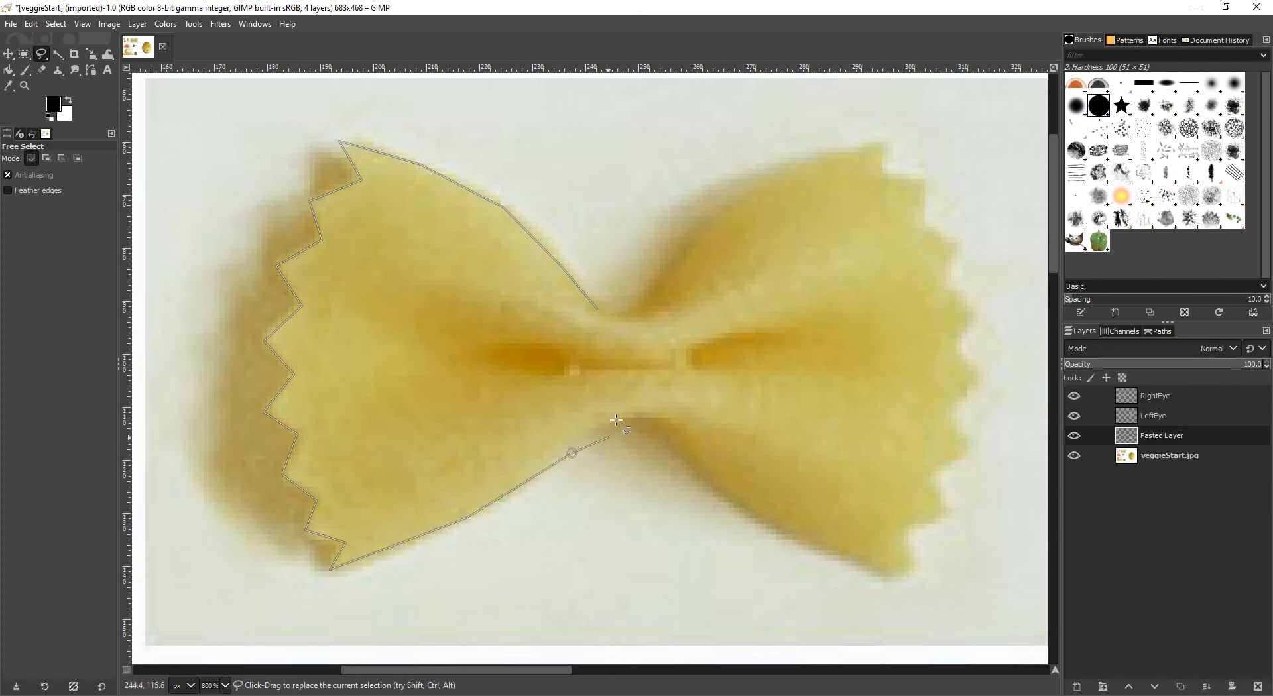
click(616, 420)
click(604, 312)
key(Return)
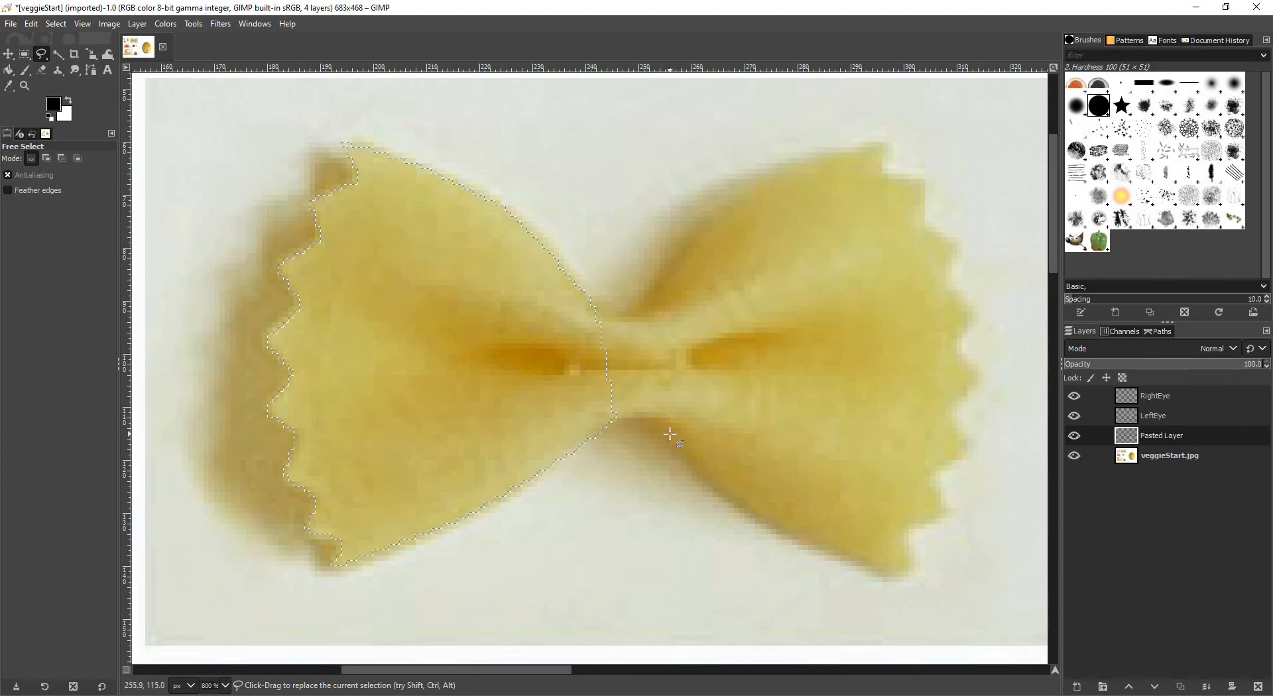
- Copy the selected pasta half from the veggieStart.jpg layer, paste it, and turn the floating selection into a new layer
scroll(653, 424, down, 2)
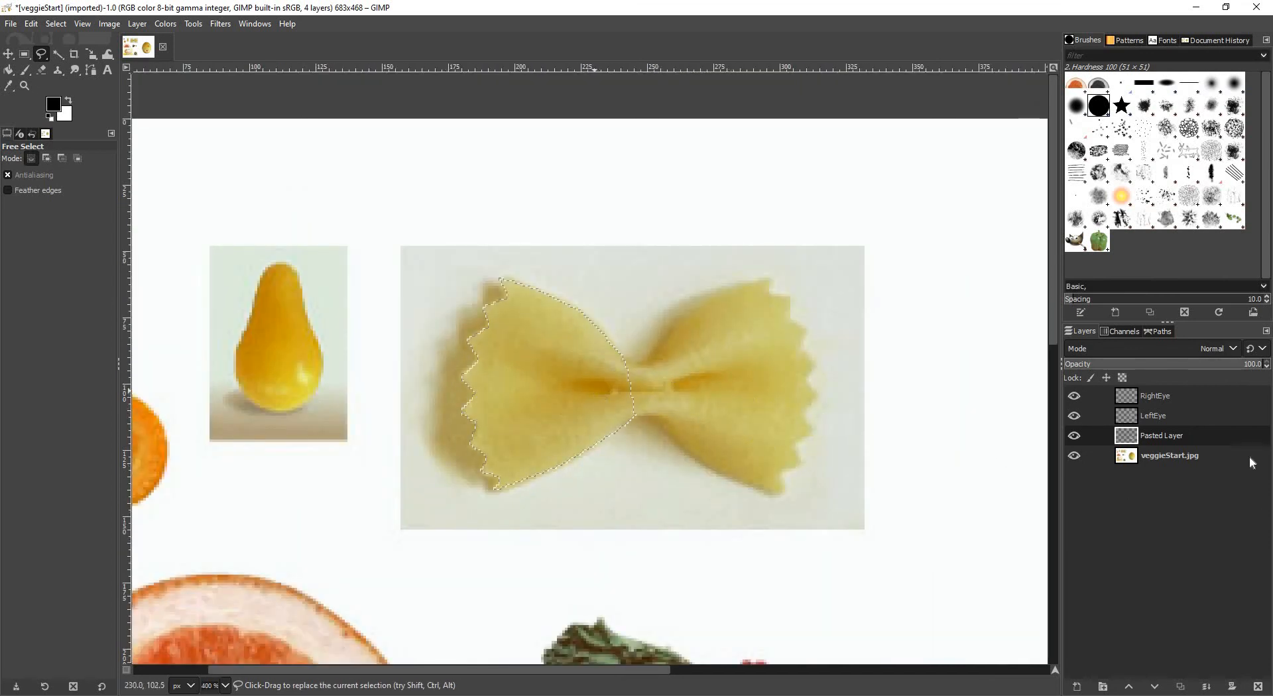
click(1160, 456)
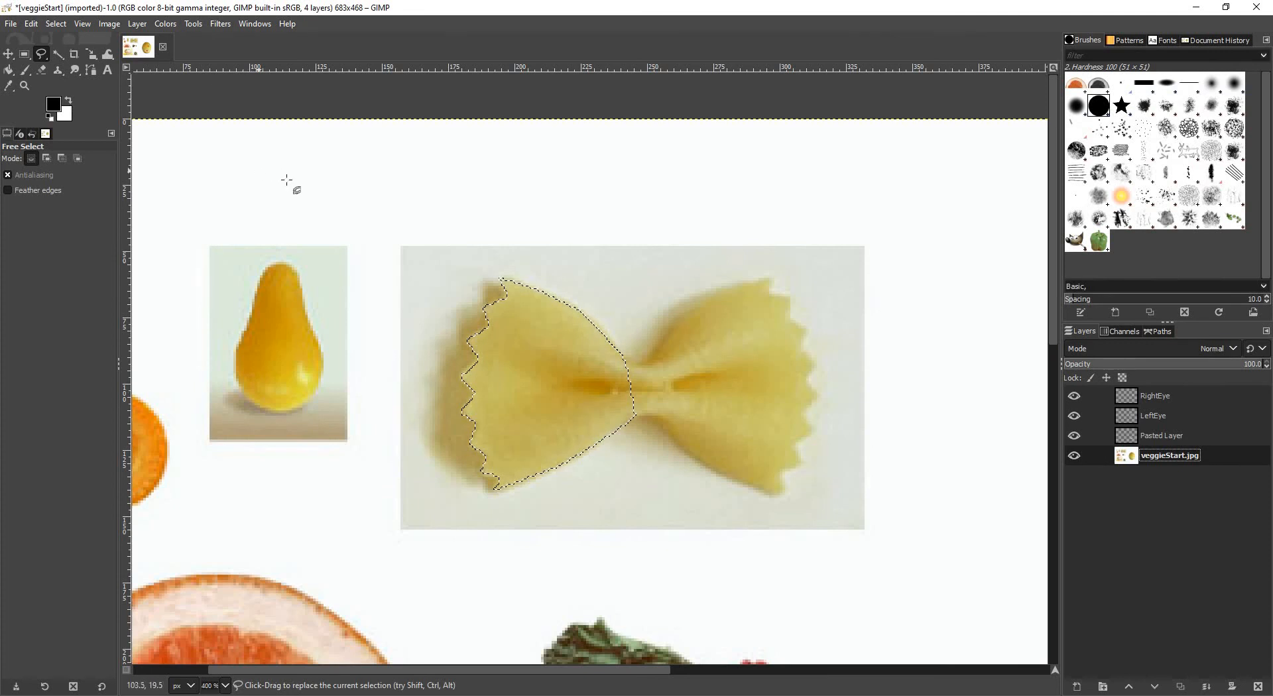
key(ctrl+c)
key(ctrl+v)
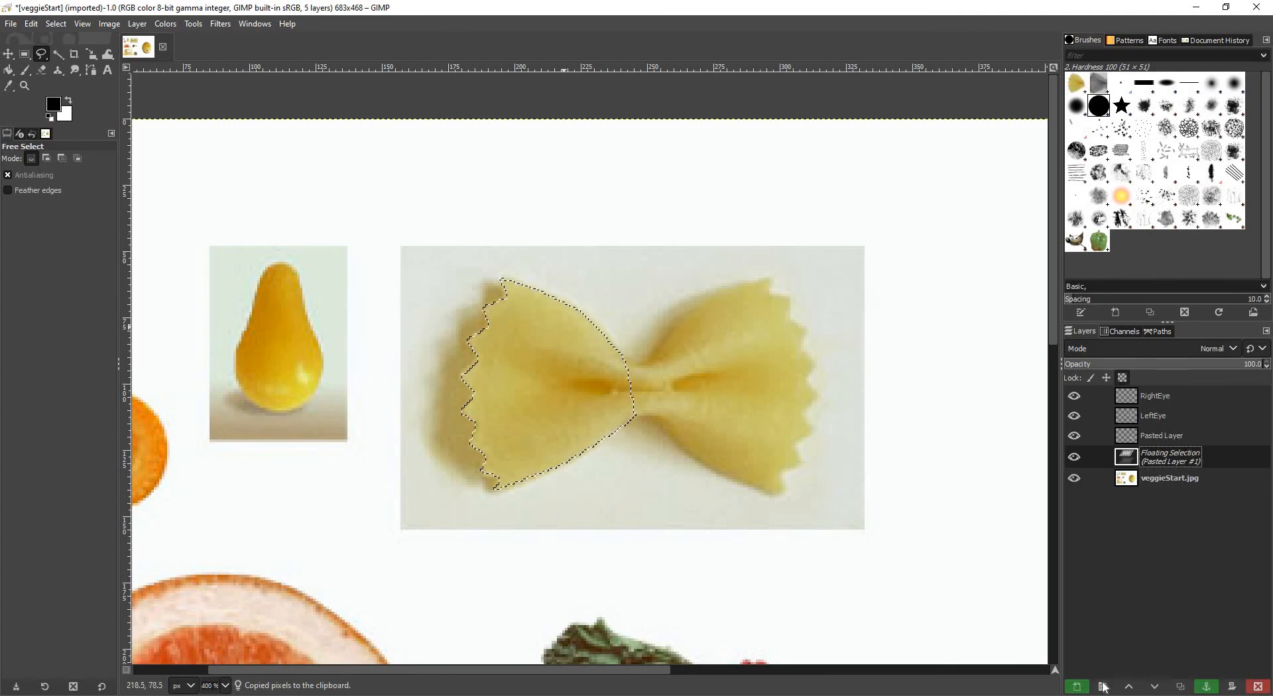
key(shift+ctrl+n)
- Move the pasted pasta half to the melon's lower edge, just below the grapefruit mouth, as the left side of a bow tie
scroll(574, 391, down, 2)
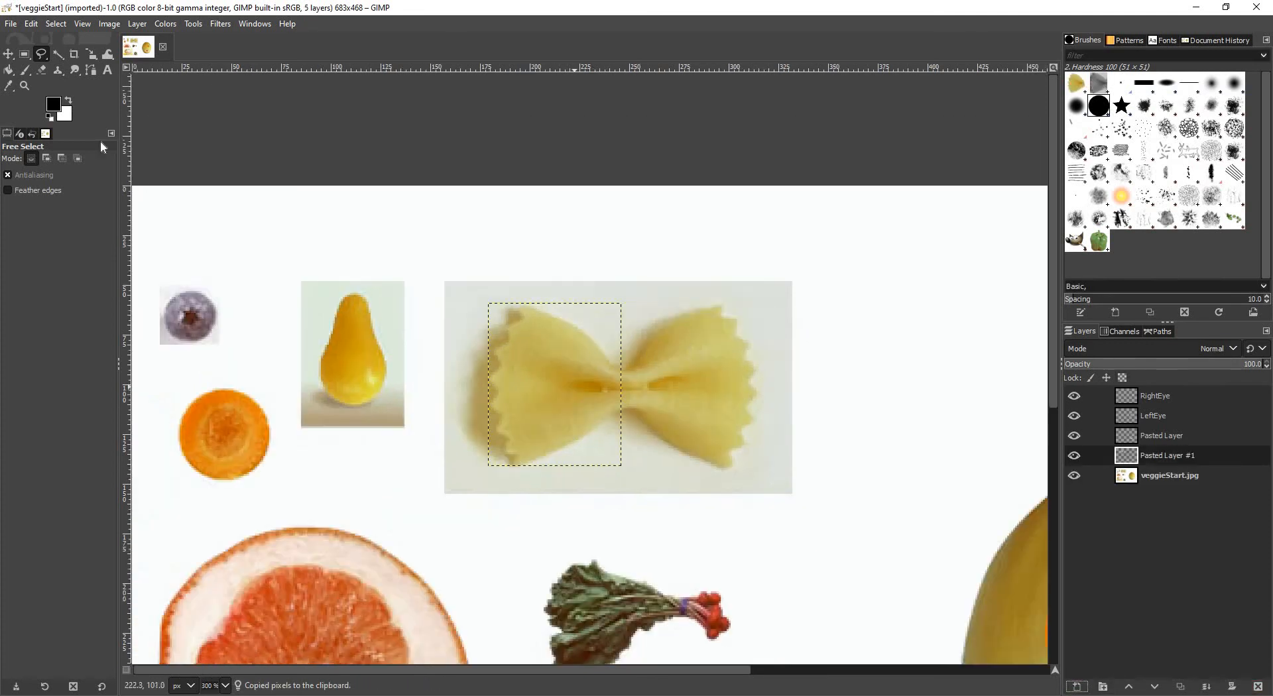
key(m)
drag(566, 368, 842, 516)
scroll(744, 661, down, 3)
drag(747, 669, 782, 670)
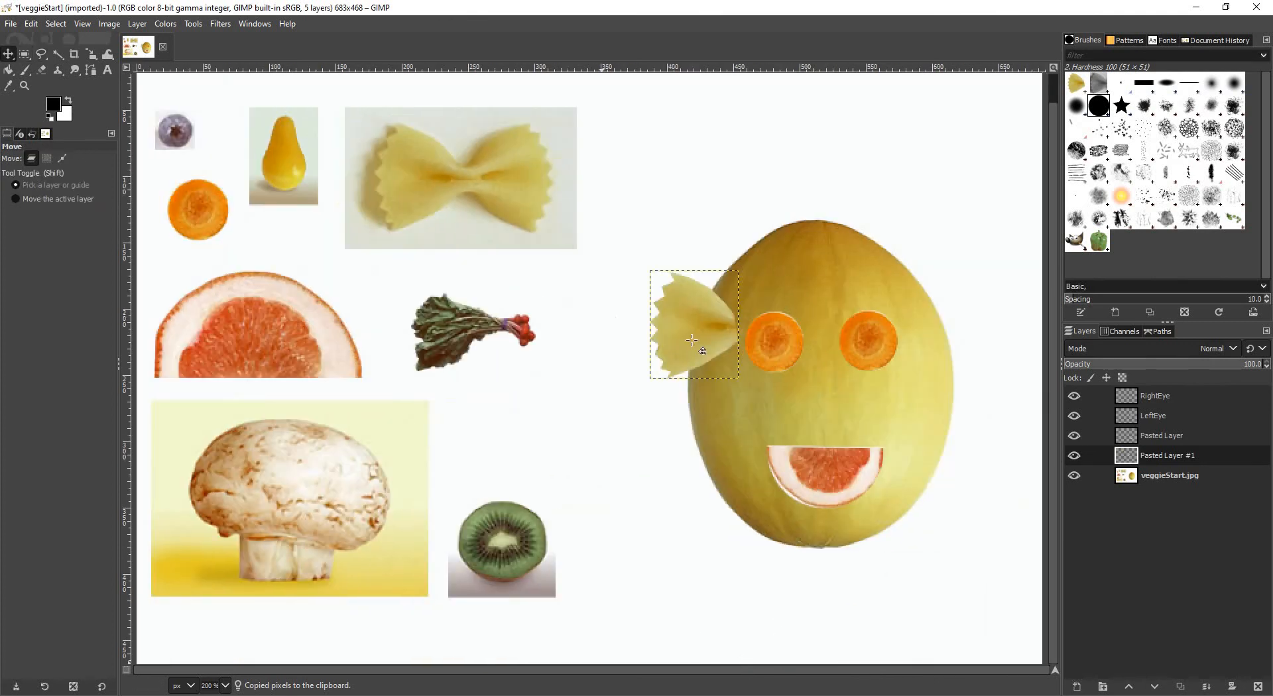
drag(710, 330, 768, 529)
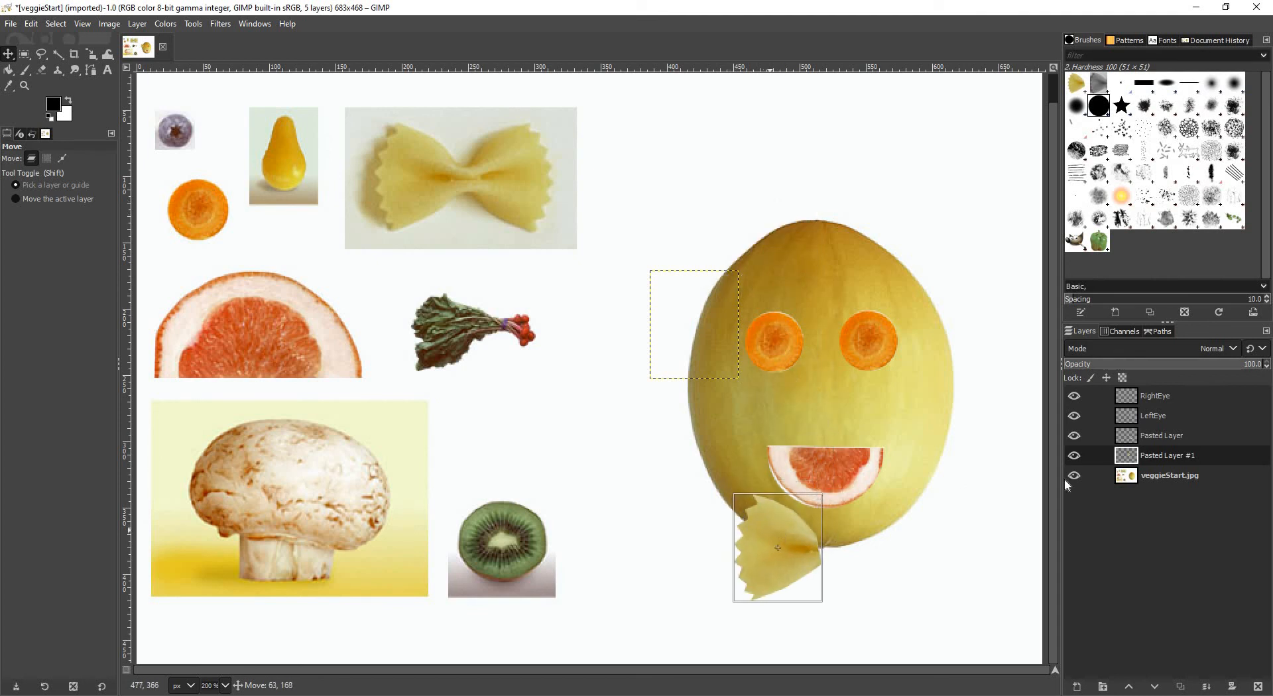
- Duplicate the pasta-half layer and rotate the copy to face the opposite way, placing it beside the original as the bow tie's right side
right_click(1147, 454)
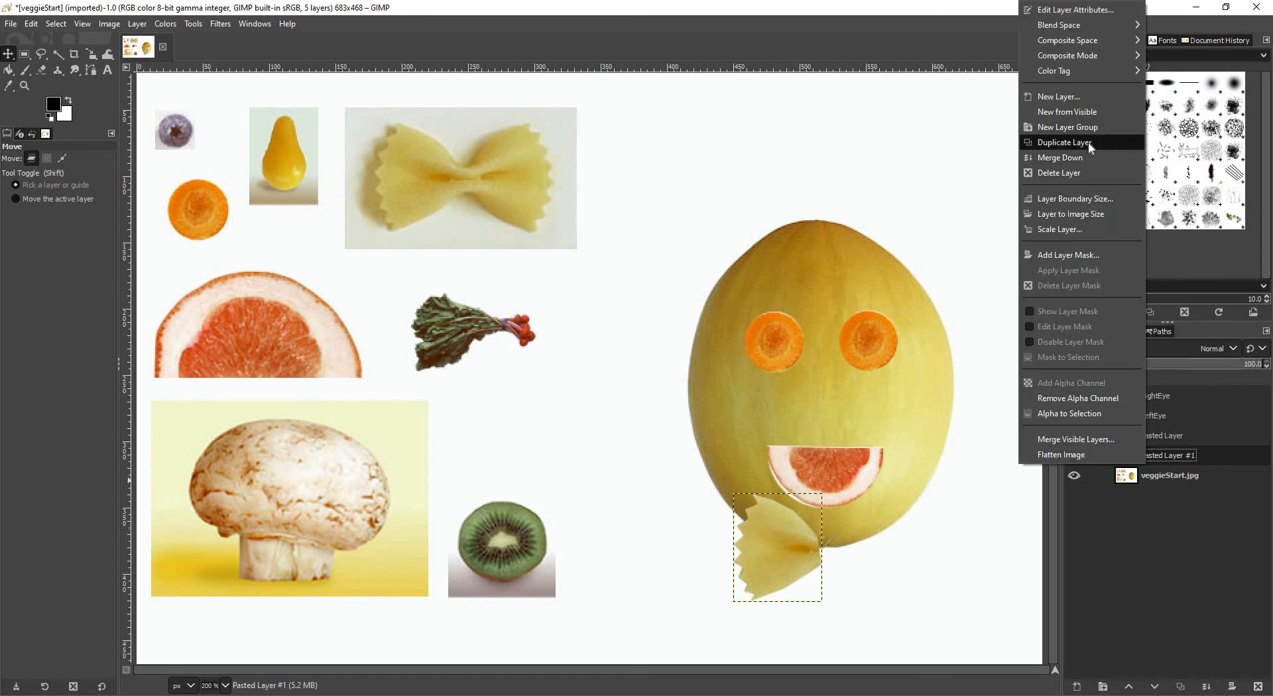
click(1088, 142)
click(94, 55)
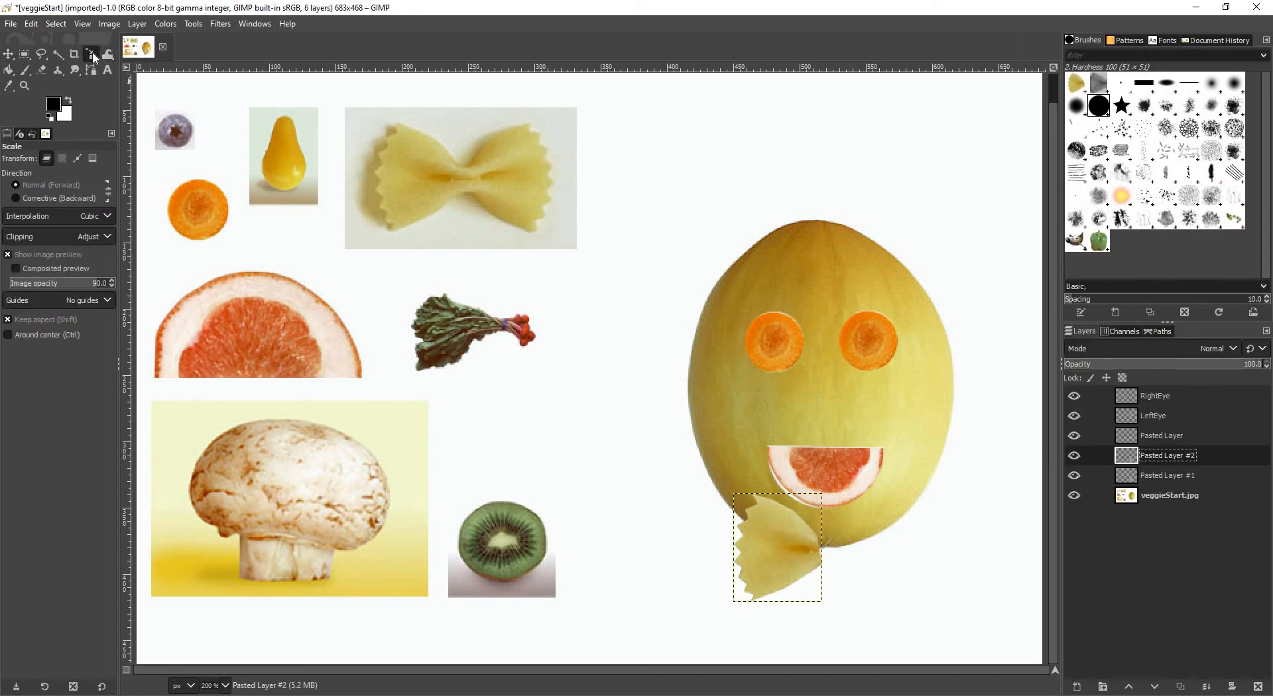
right_click(95, 56)
click(135, 72)
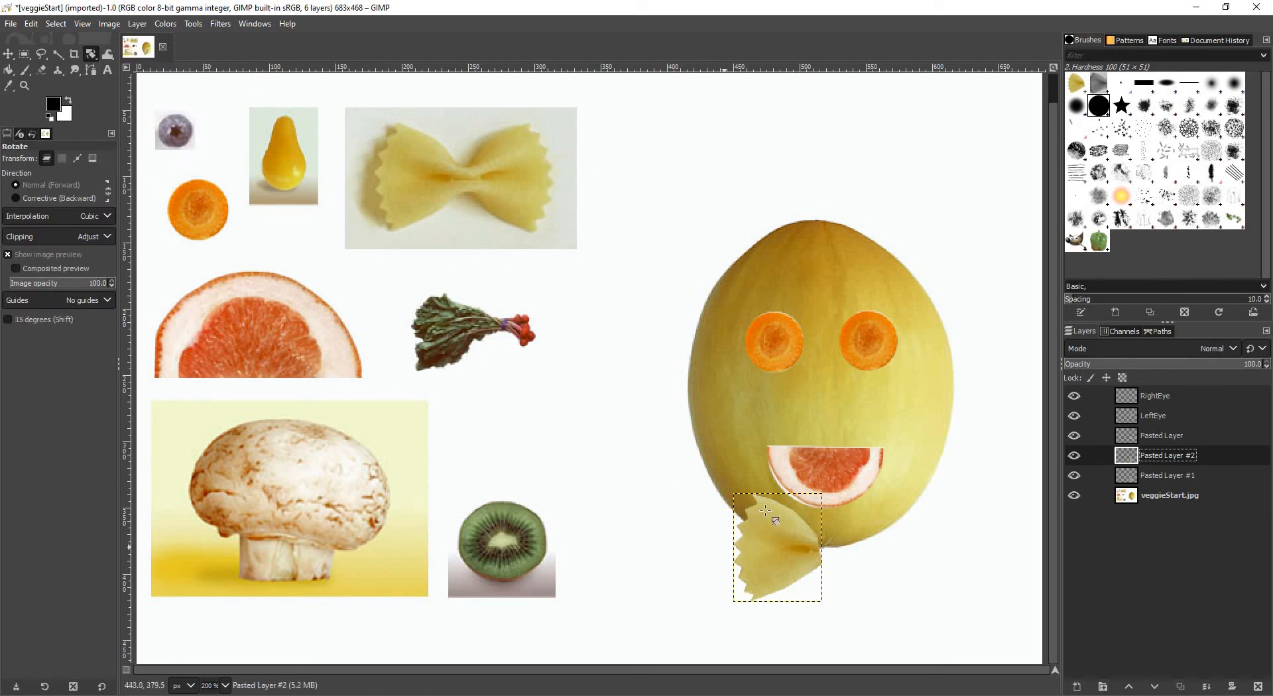
drag(765, 511, 854, 562)
key(Return)
key(m)
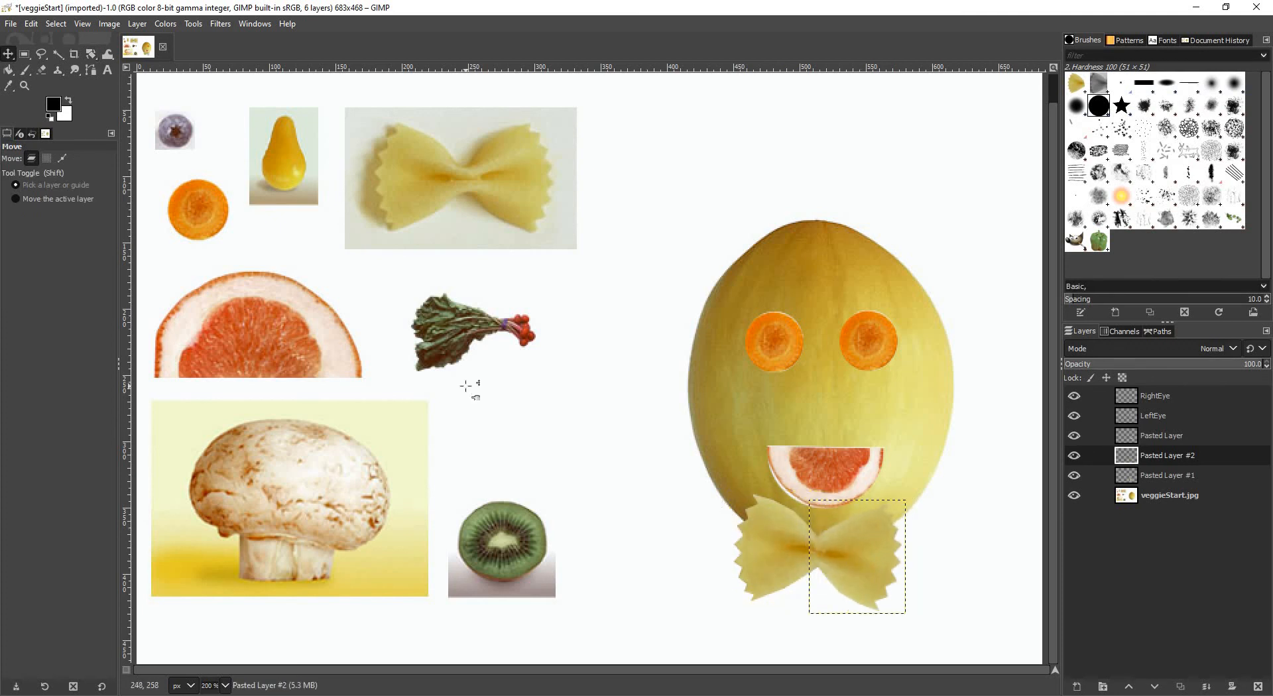